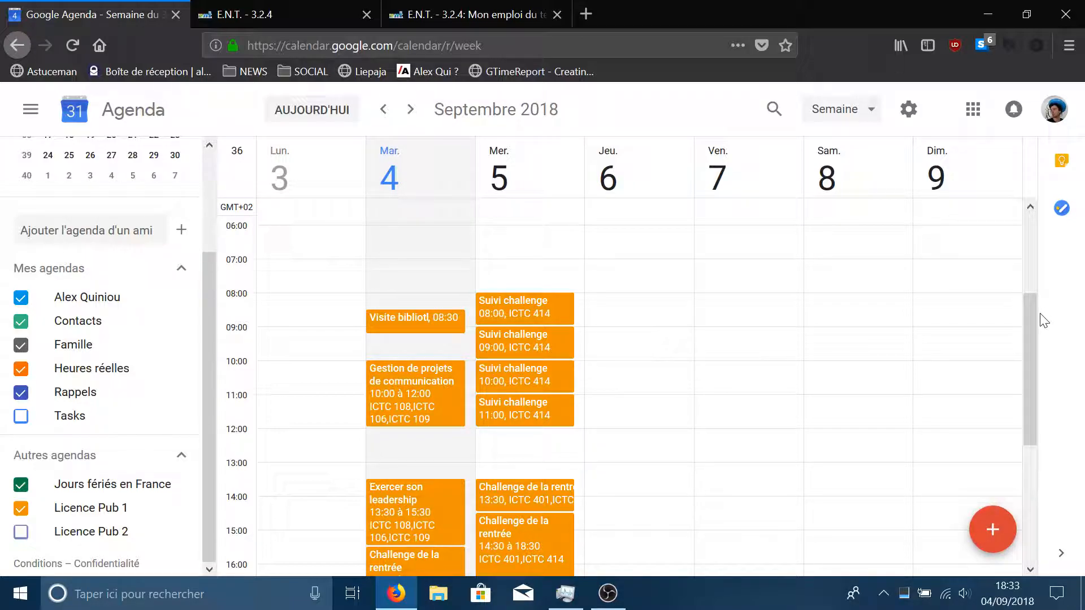
scroll(365, 402, "up", 2)
scroll(364, 402, "up", 3)
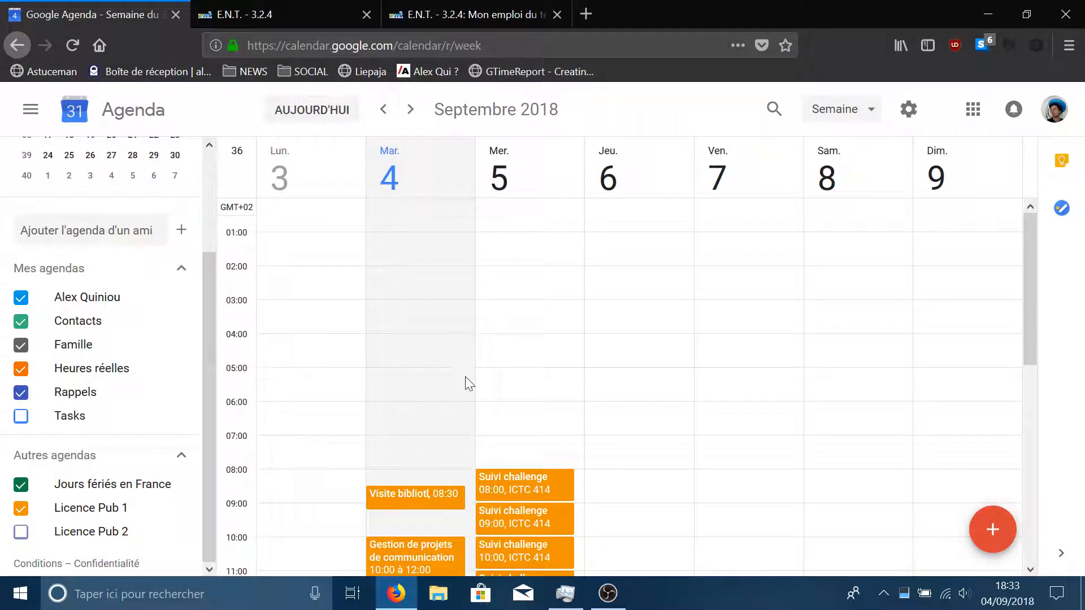
scroll(510, 420, "down", 5)
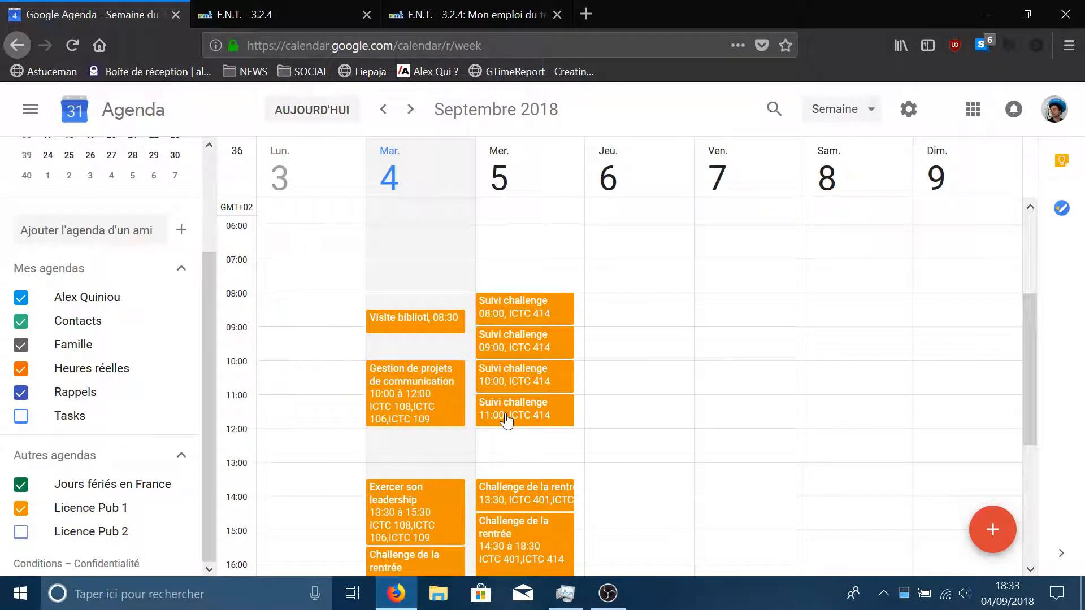
left_click(121, 537)
left_click(122, 537)
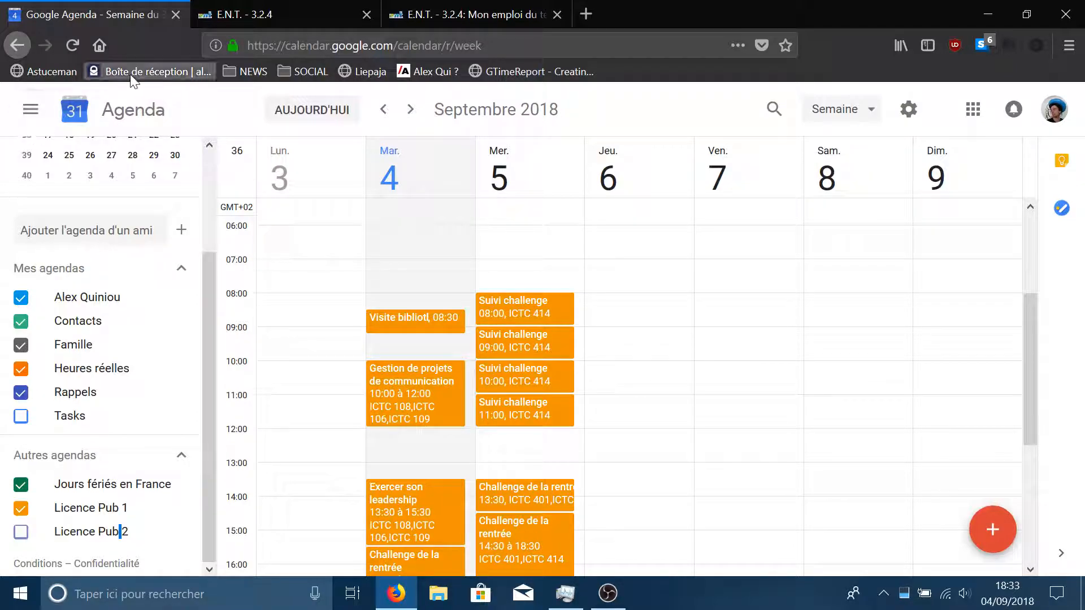
- Go through the E.N.T. student portal to the Mon emploi du temps timetable page
left_click(274, 12)
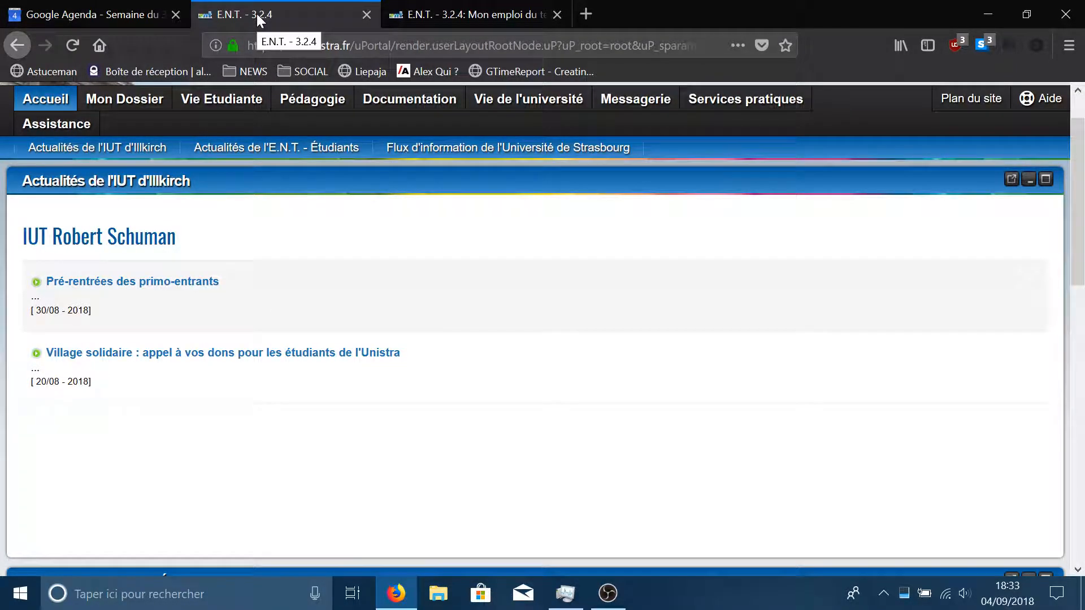
mouse_move(104, 107)
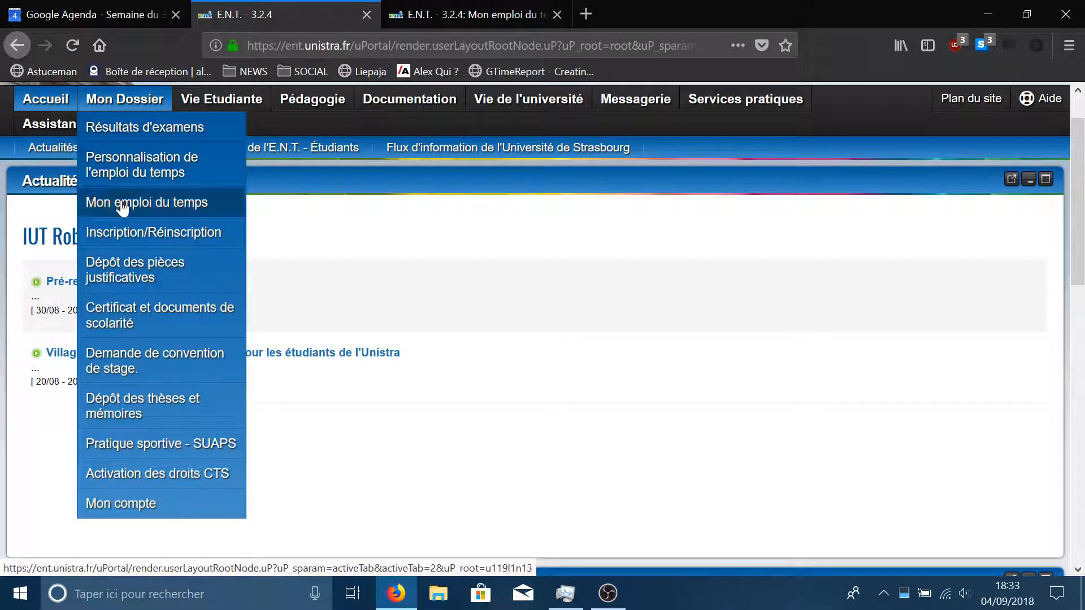
left_click(480, 14)
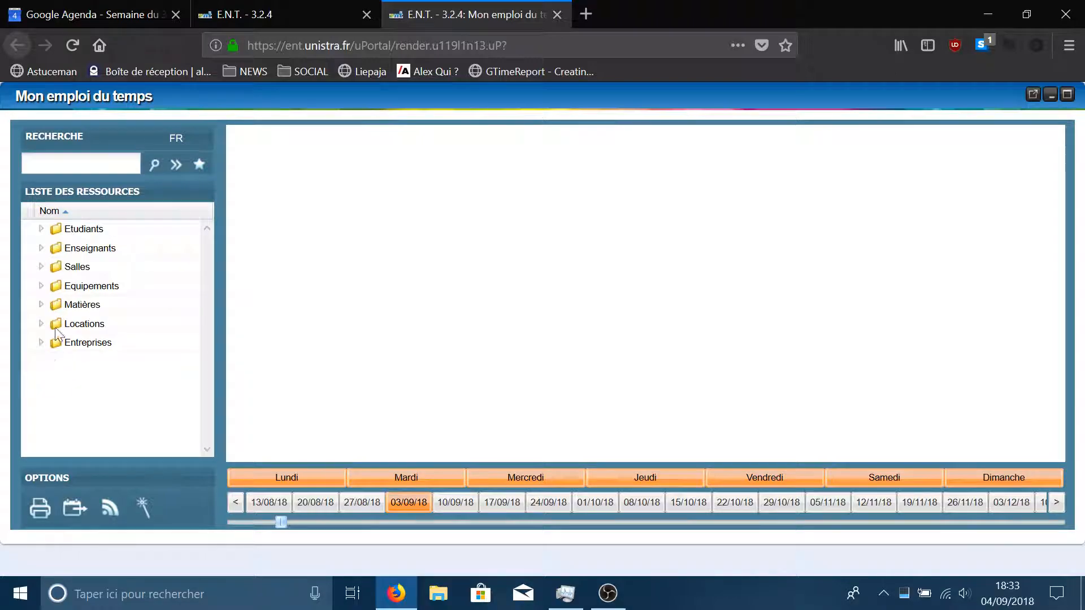
- Expand Etudiants in the resource list and open its Iut Illkirch branch
left_click(43, 232)
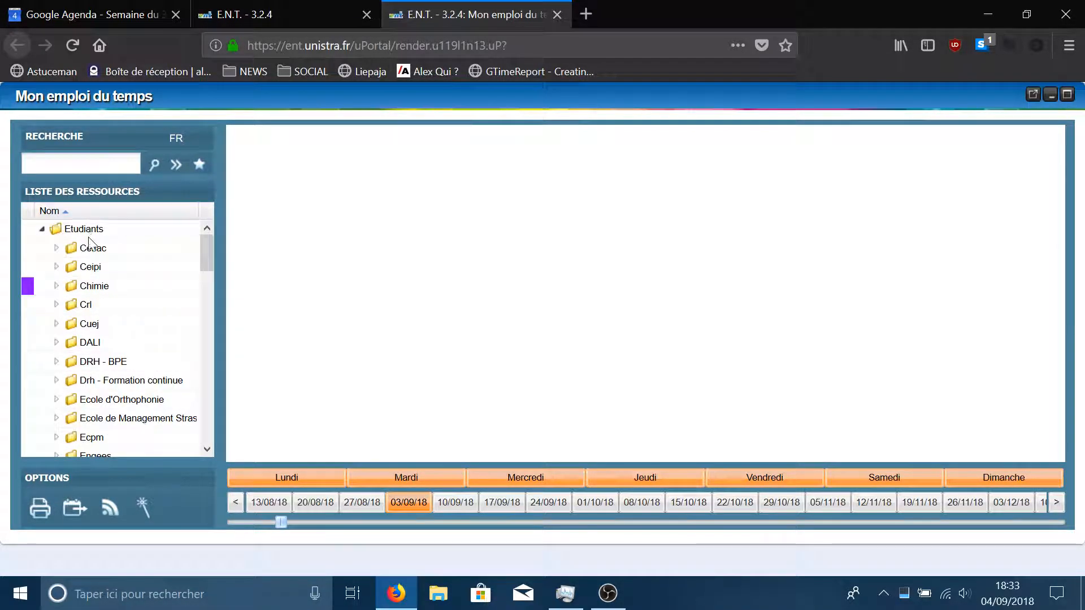
scroll(89, 243, "down", 5)
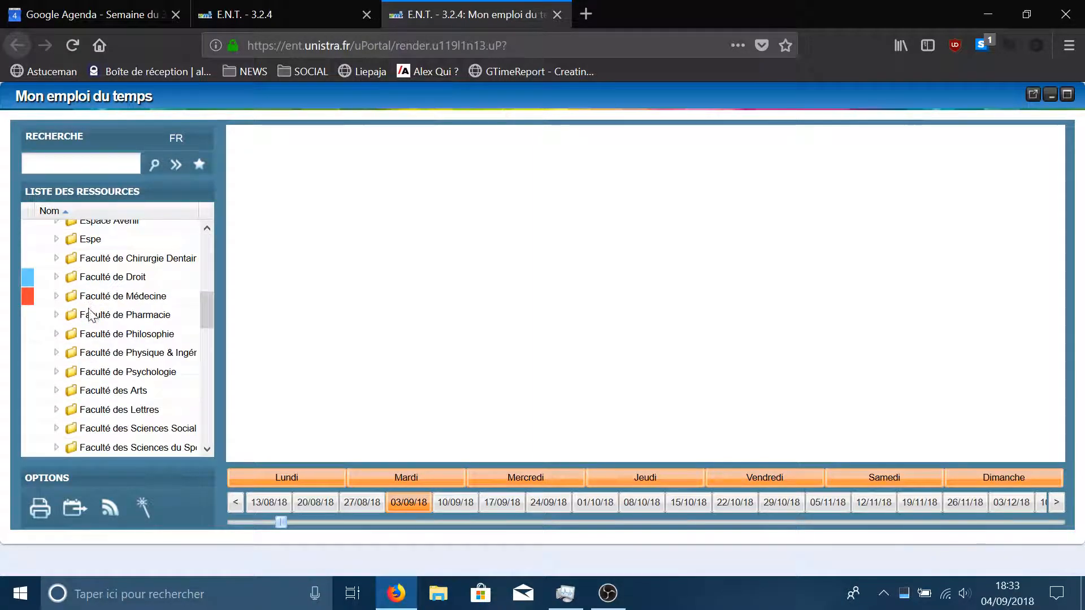
scroll(88, 314, "down", 5)
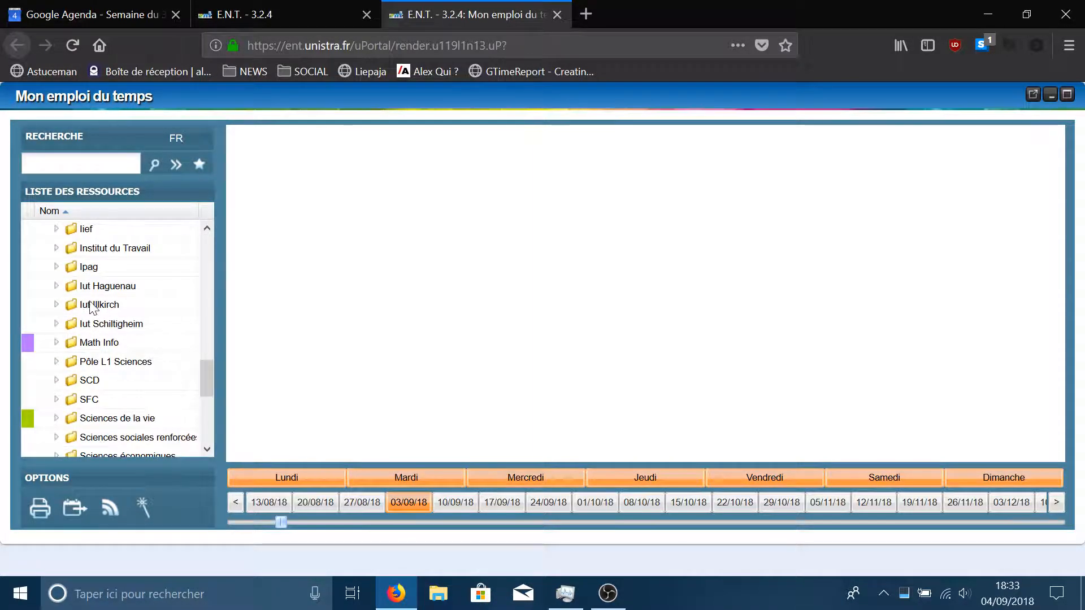
left_click(58, 305)
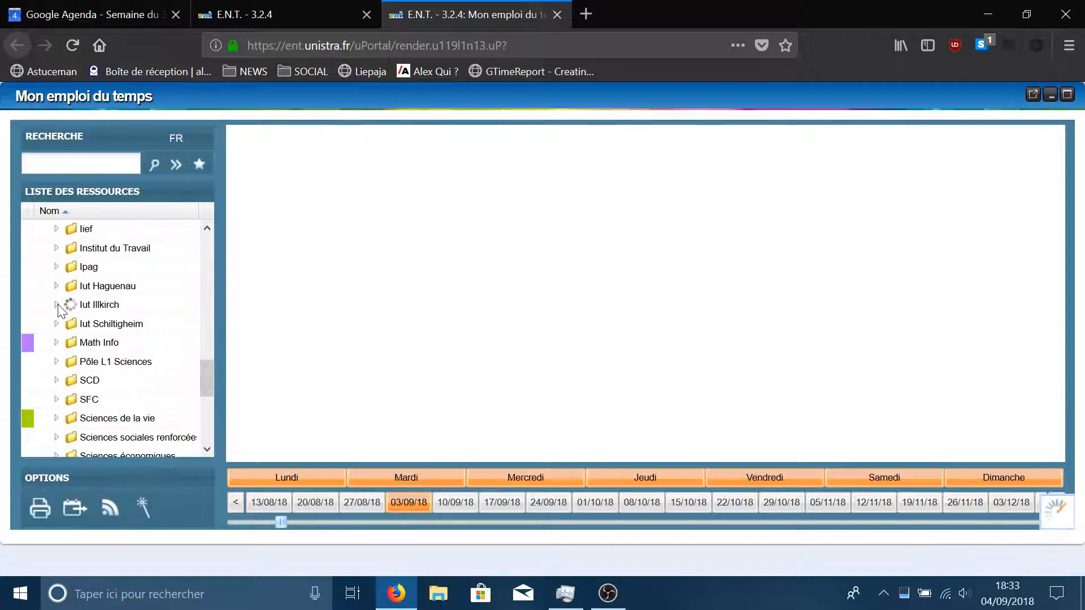
scroll(90, 396, "down", 1)
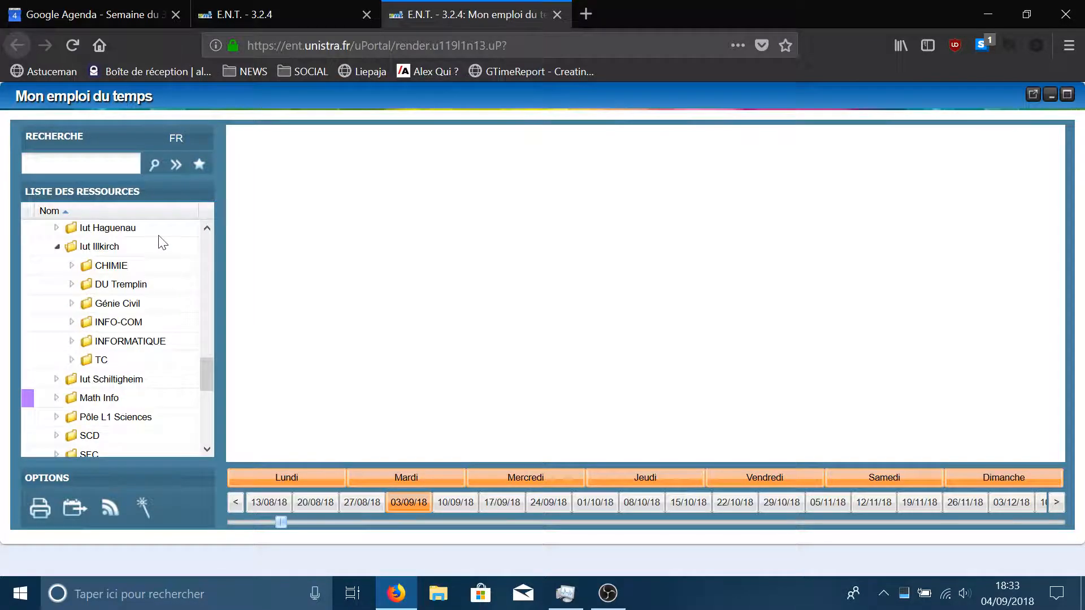
- Expand INFO-COM, LICENCE PUB and LP PUB under Iut Illkirch to reach the individual class groups
left_click(72, 323)
scroll(96, 280, "down", 2)
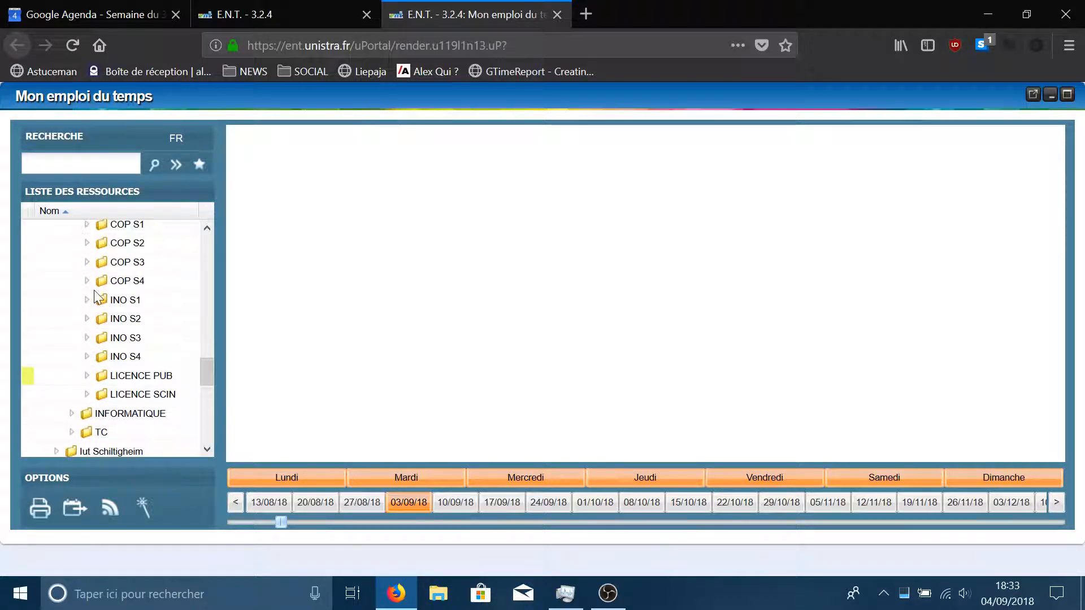
left_click(86, 376)
scroll(85, 379, "down", 1)
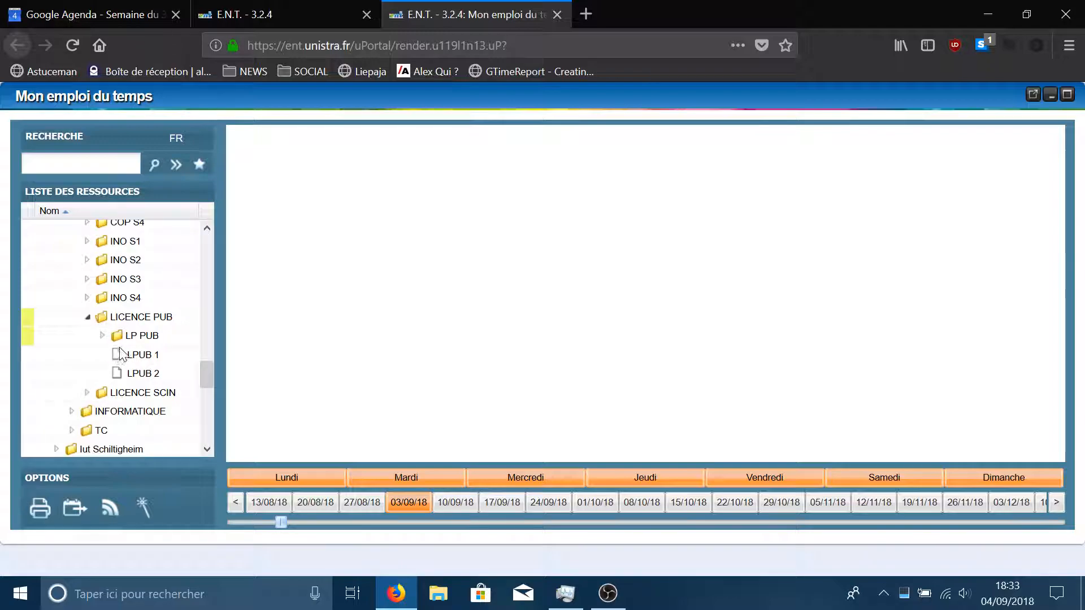
left_click(103, 336)
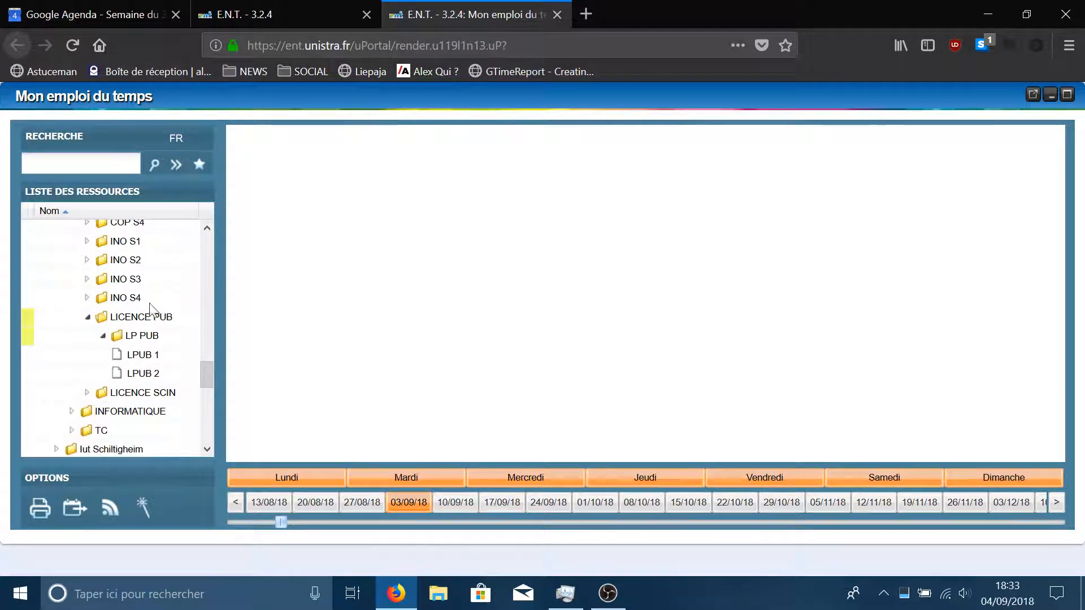
- Compare the LPUB 1 and LPUB 2 timetables for the week of 03/09/18, leaving LPUB 1 selected
left_click(148, 362)
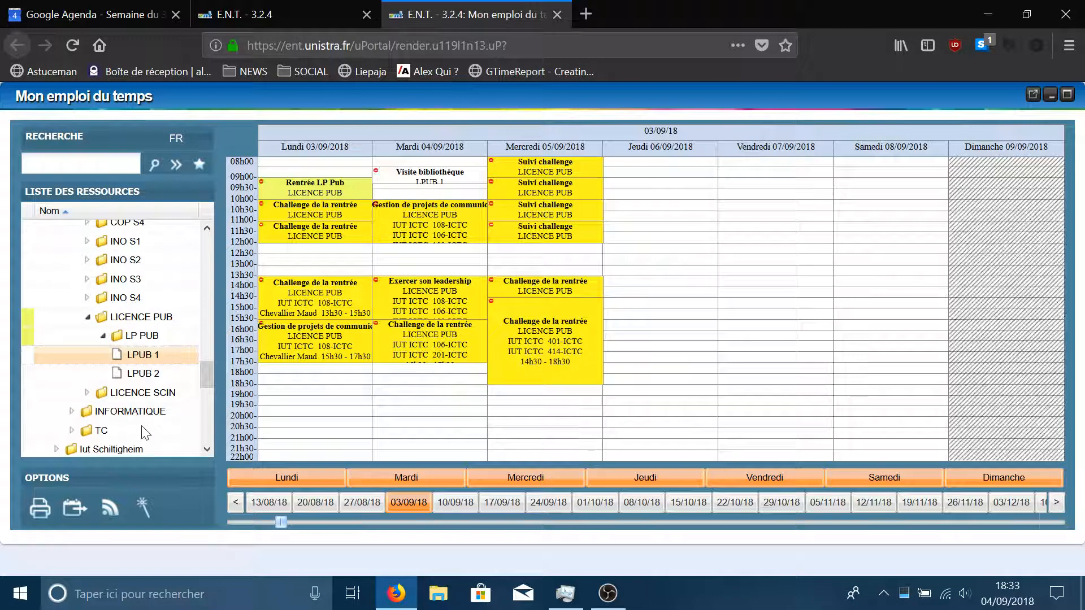
left_click(143, 376)
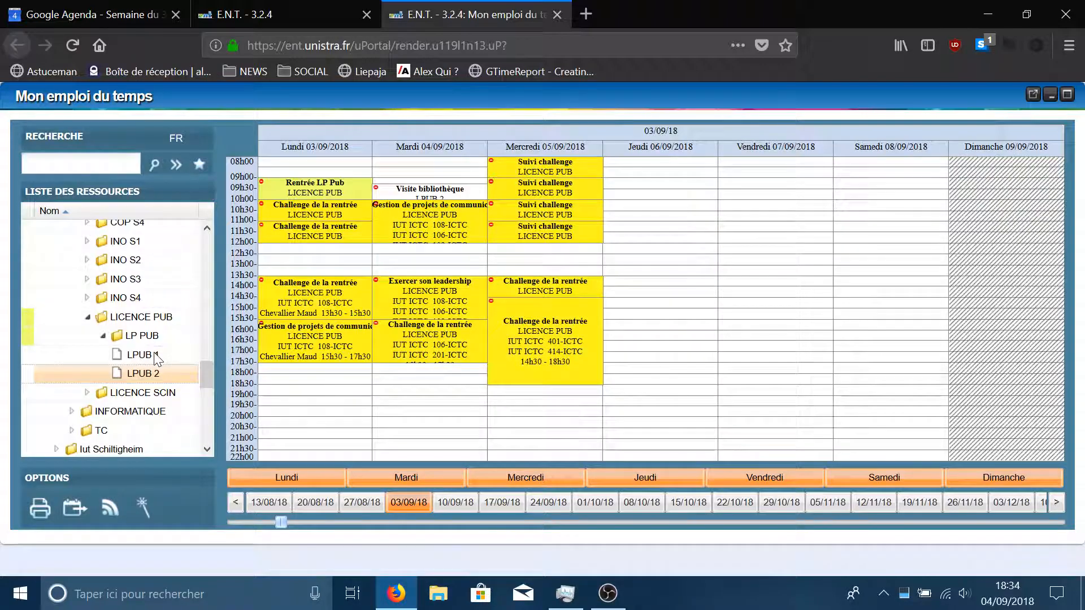
left_click(143, 354)
left_click(141, 374)
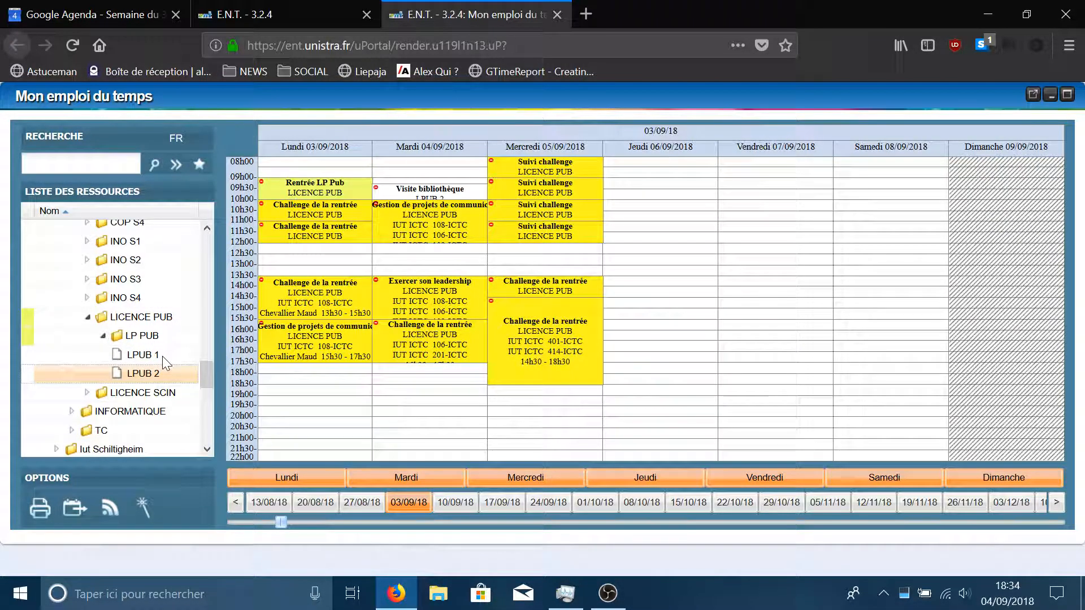
left_click(161, 356)
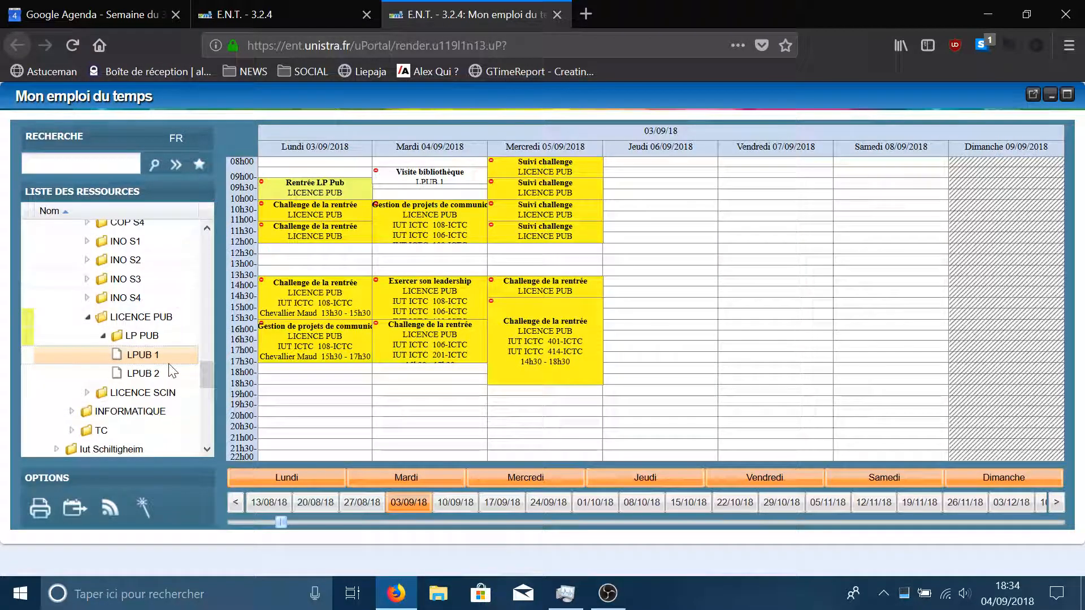
mouse_move(338, 326)
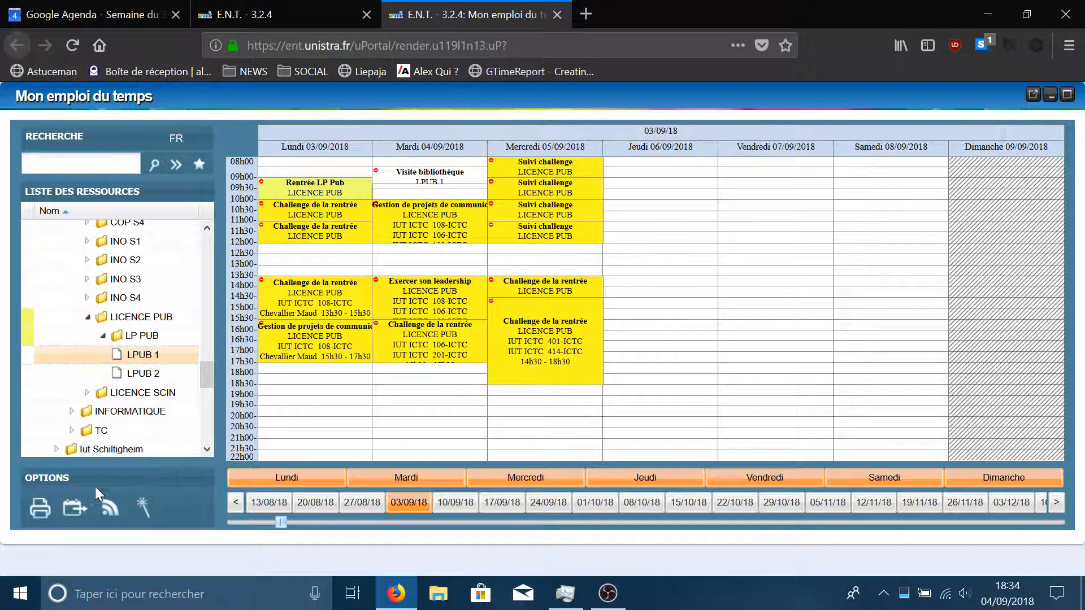
- Open the calendar export for LPUB 1 and set the period's end date to 31/08/2019
left_click(71, 515)
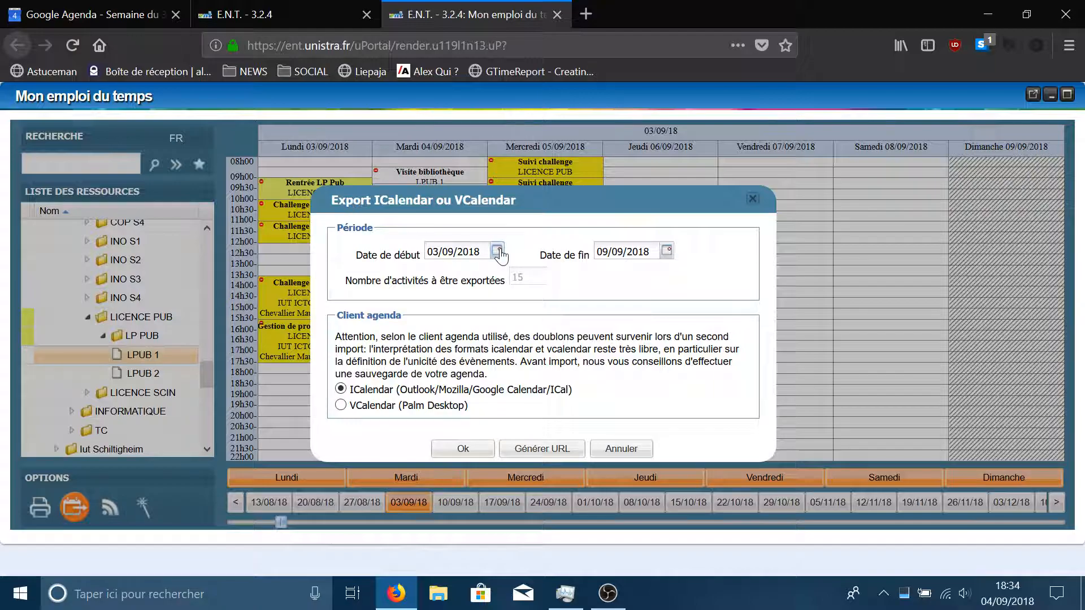
left_click(665, 252)
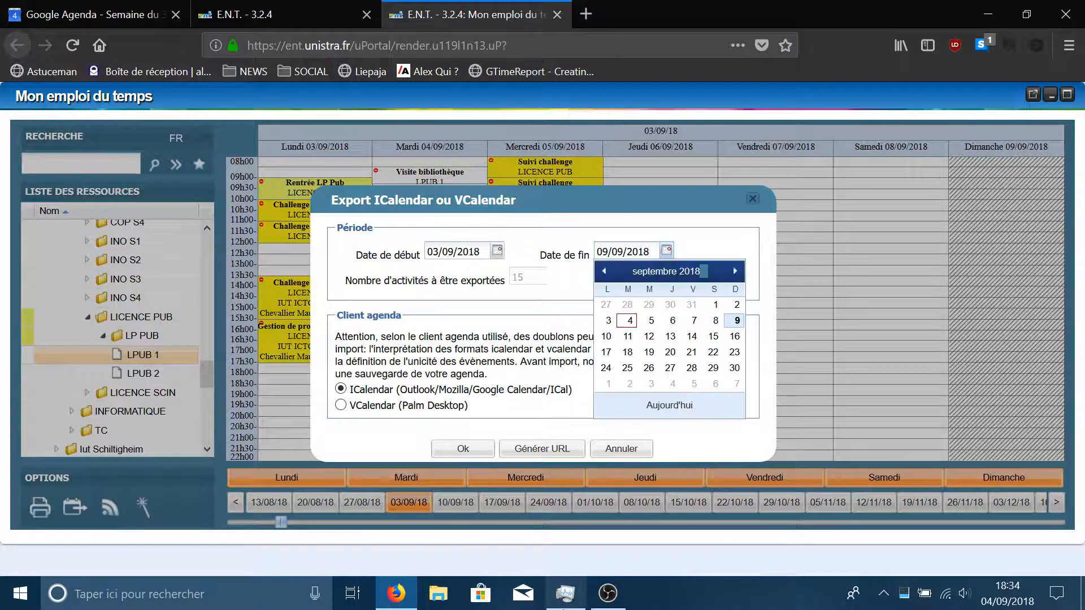
left_click(736, 272)
left_click(735, 272)
left_click(735, 272)
left_click(735, 272)
left_click(735, 272)
left_click(735, 272)
left_click(736, 272)
left_click(735, 272)
left_click(735, 272)
left_click(735, 272)
left_click(736, 272)
left_click(736, 272)
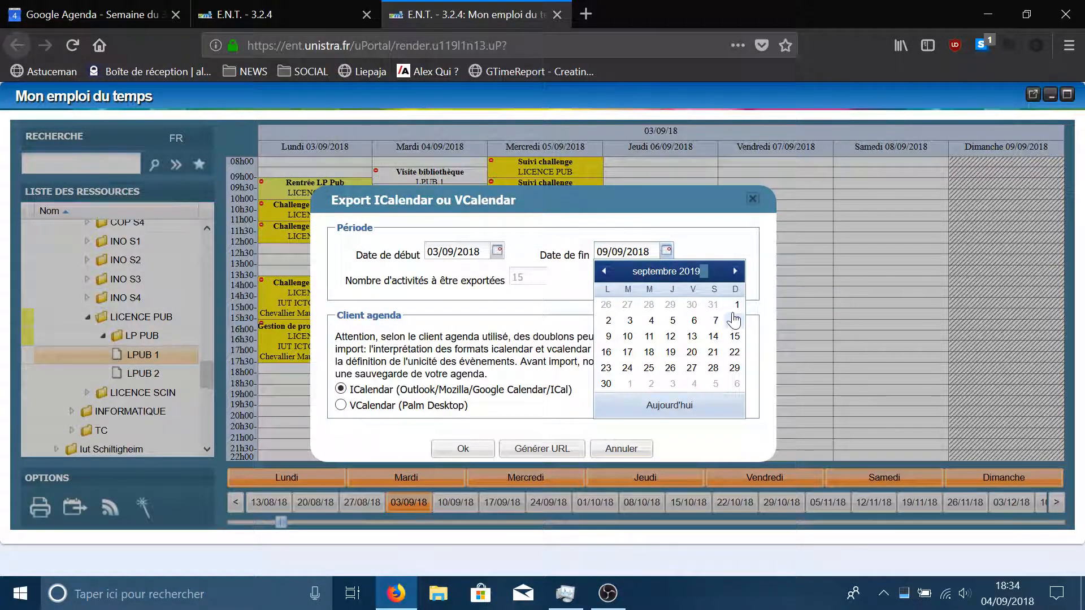
left_click(607, 272)
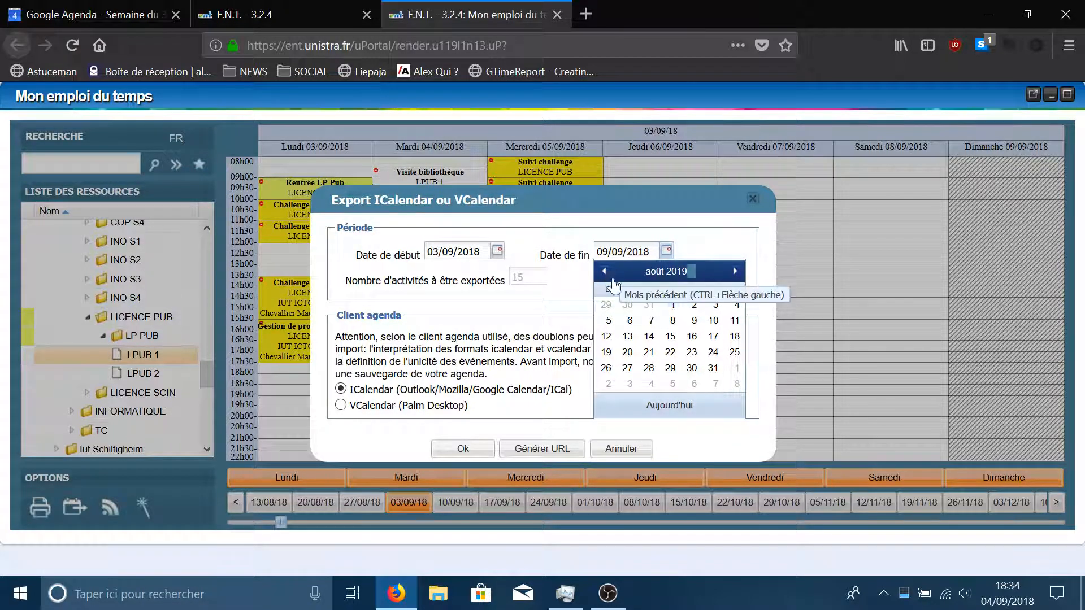
left_click(713, 368)
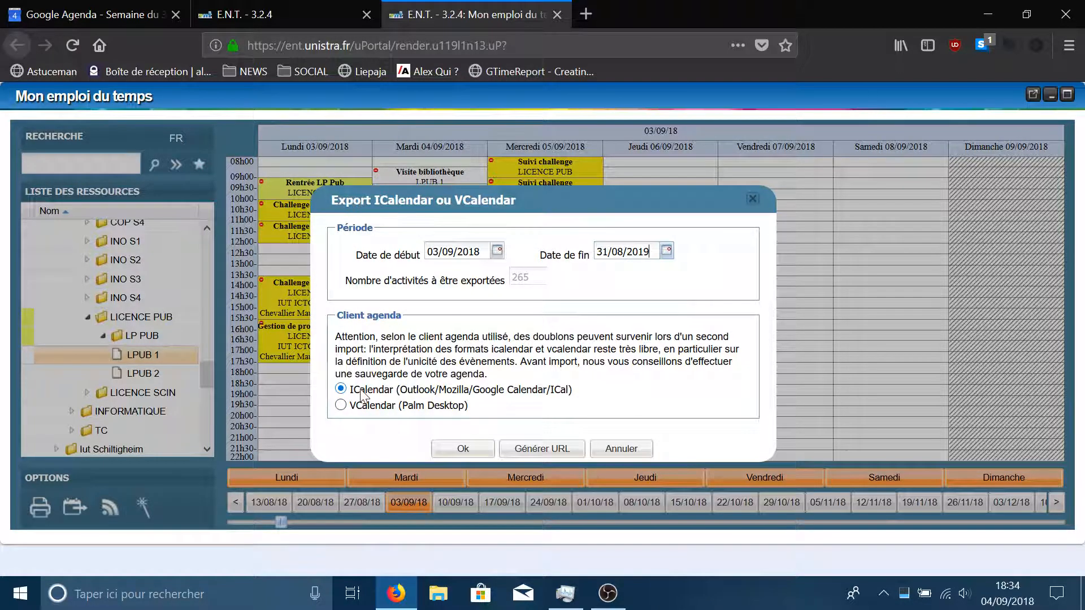
- Generate the ICalendar export URL for the timetable and copy the link's address
left_click(542, 448)
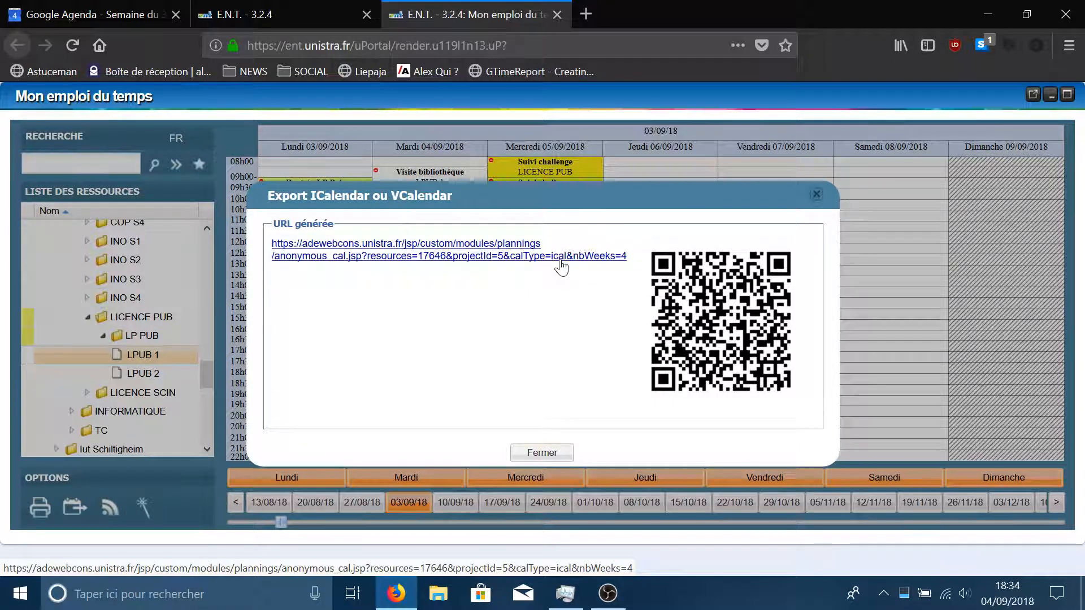
right_click(482, 255)
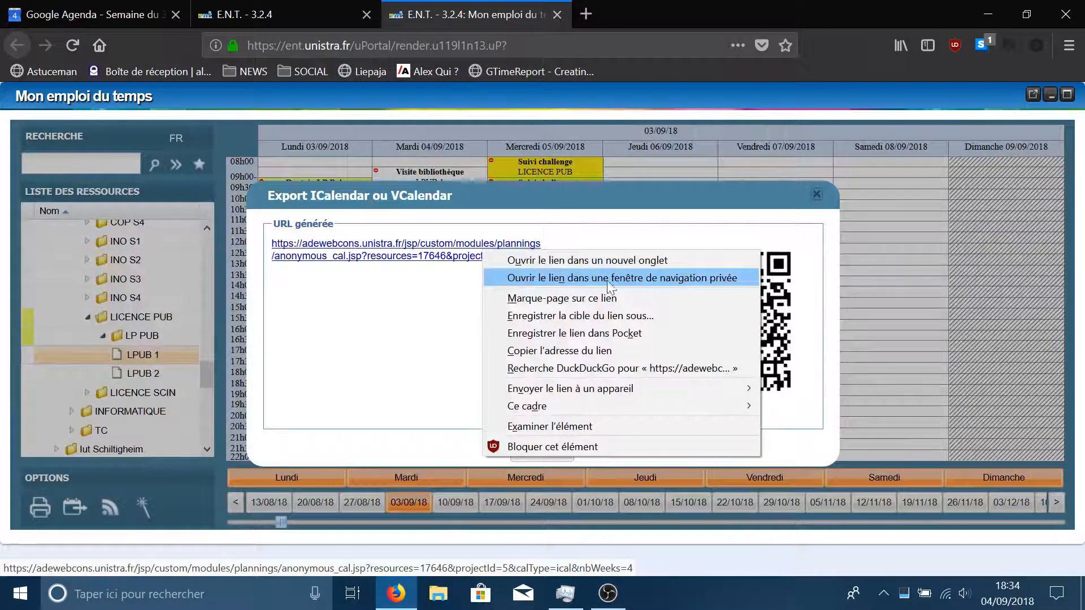
left_click(607, 349)
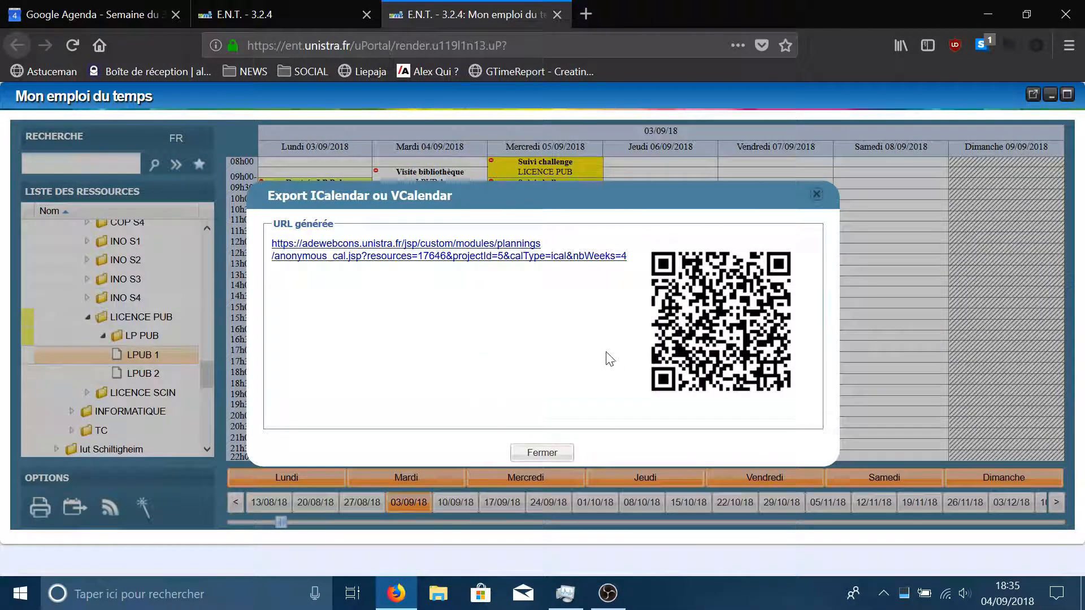
- Paste the generated timetable URL into the address field of a new browser tab without loading it
left_click(586, 14)
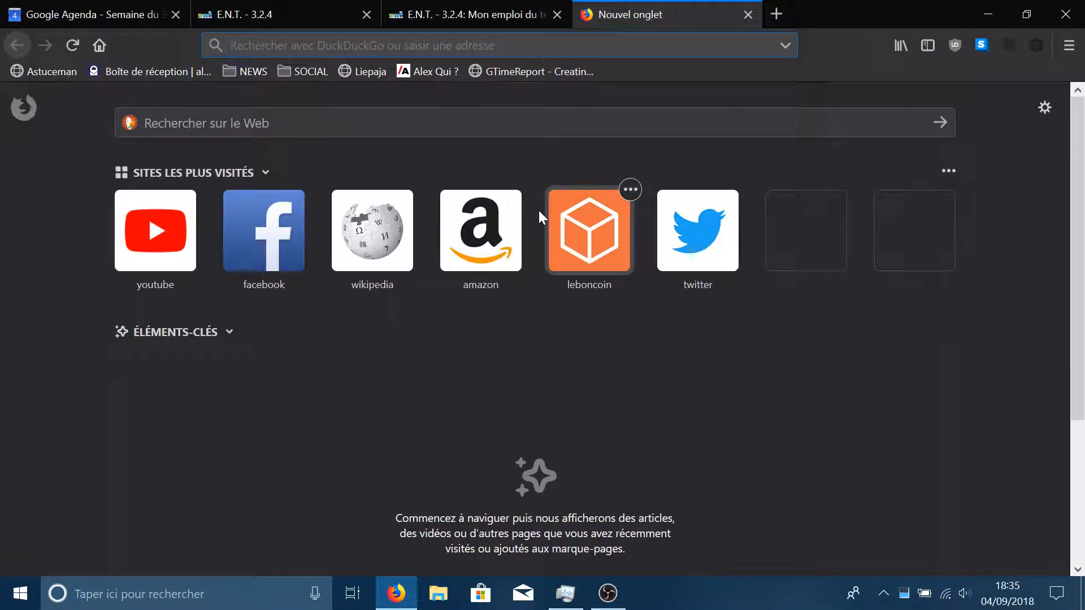
type("https://adewebcons.unistra.fr/jsp/custom/modules/plannings/anonymous_cal.jsp?resources=17646&projectId=5&calType=ical&nbWeeks=4")
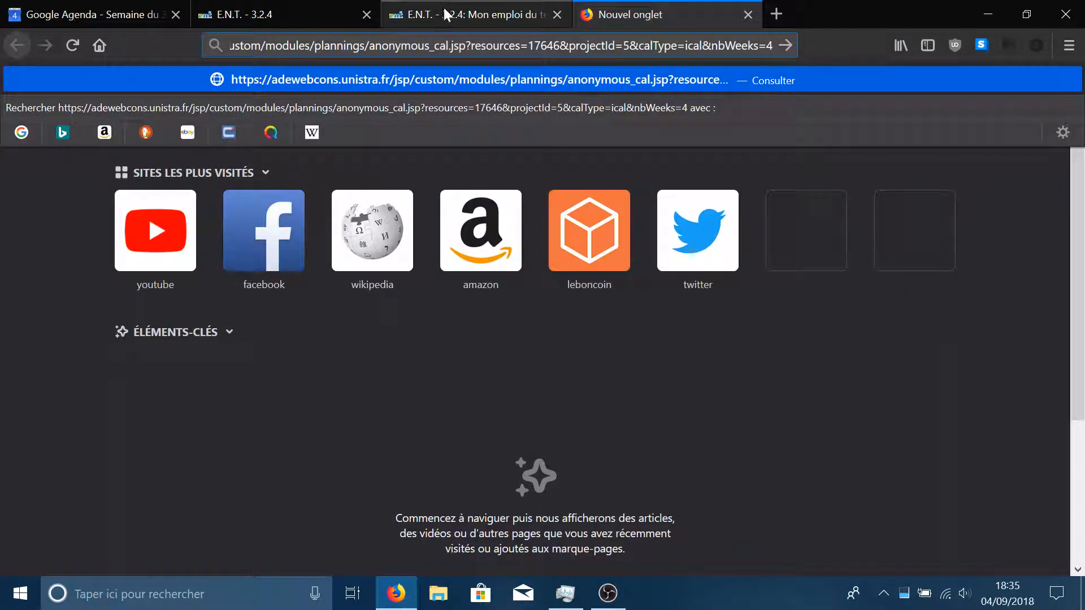
left_click(741, 45)
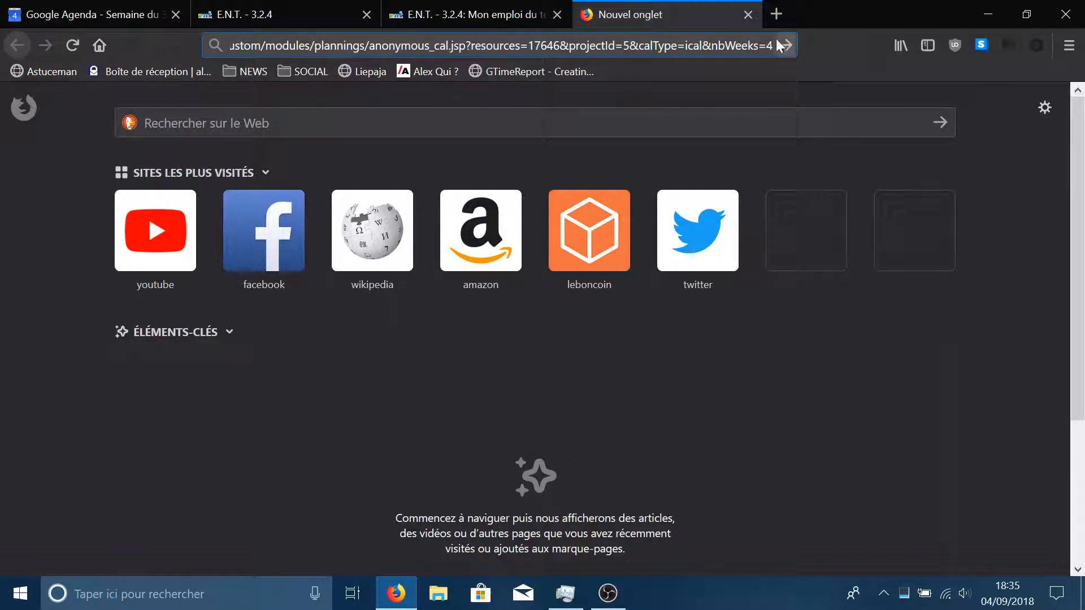
- Return to the timetable page, close the generated URL and review the start and end dates of the export period
left_click(507, 11)
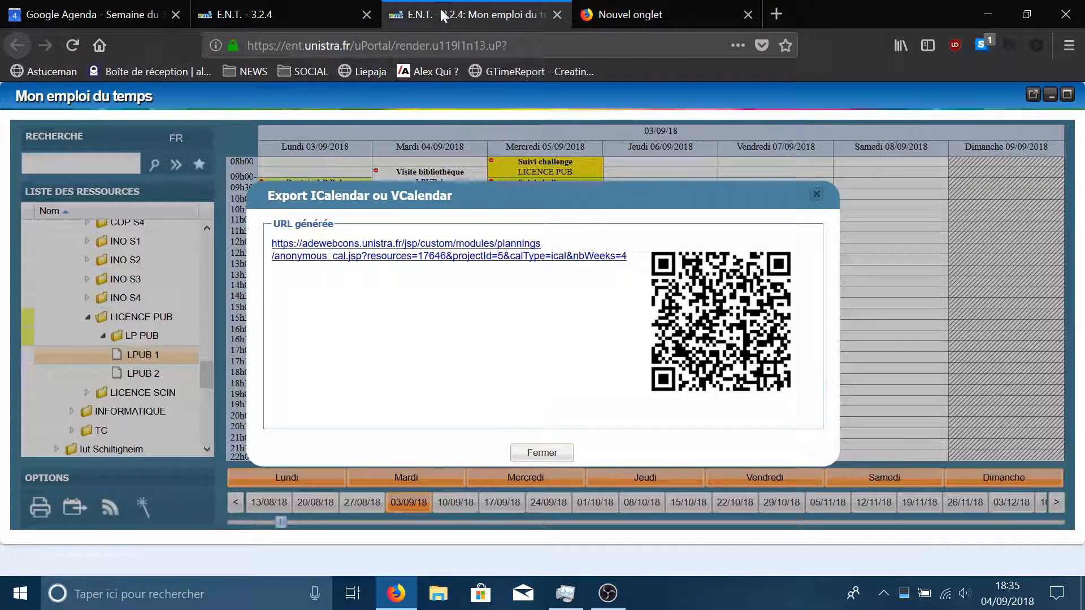
left_click(816, 196)
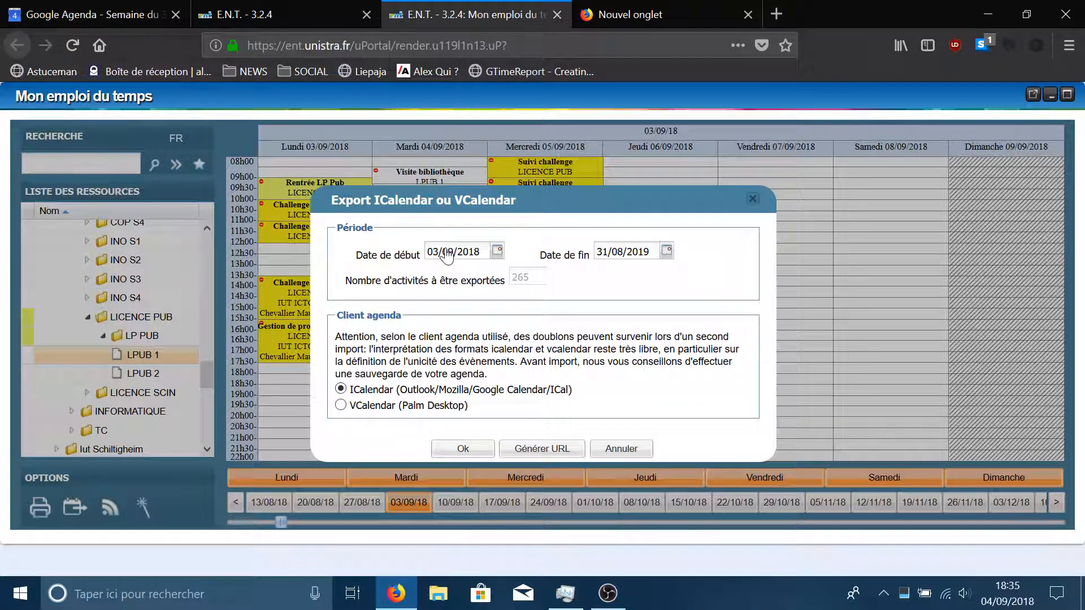
left_click(654, 256)
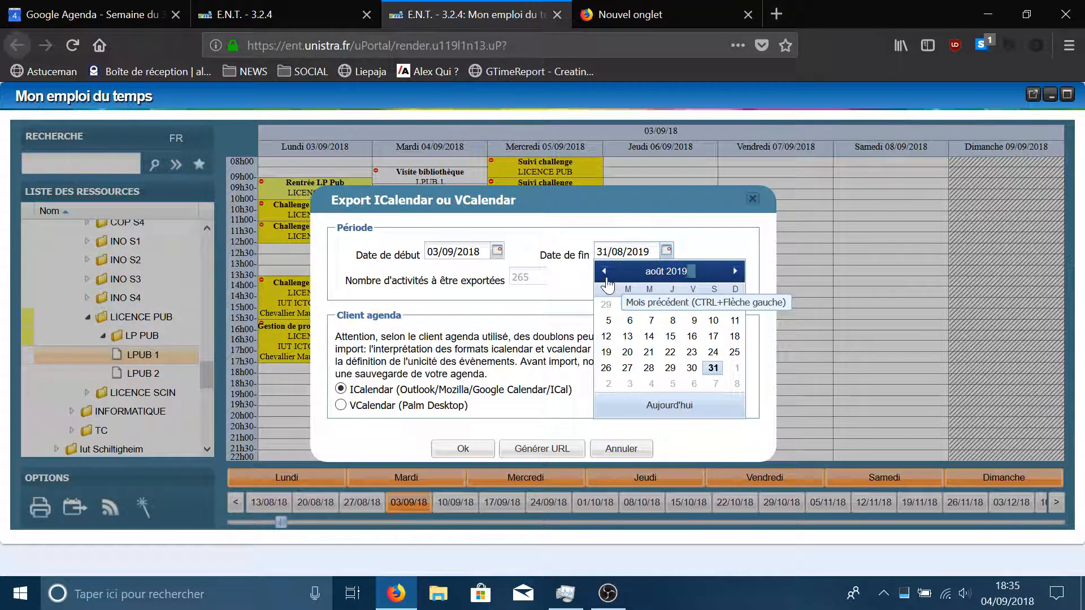
left_click(558, 236)
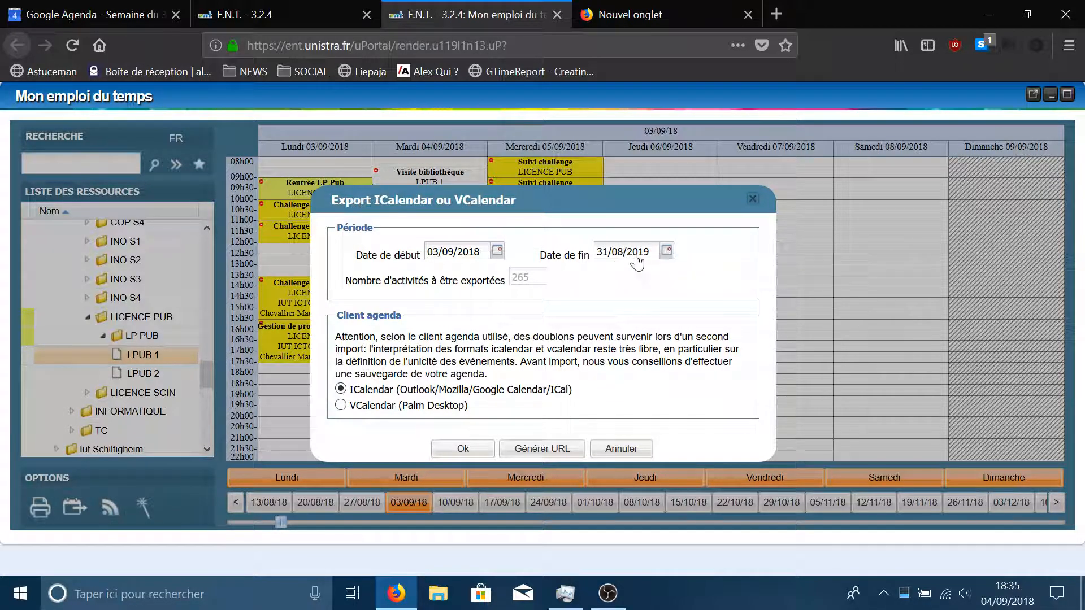
- Remove the nbWeeks value from the end of the timetable URL pasted in the new browser tab
left_click(647, 21)
left_click(715, 45)
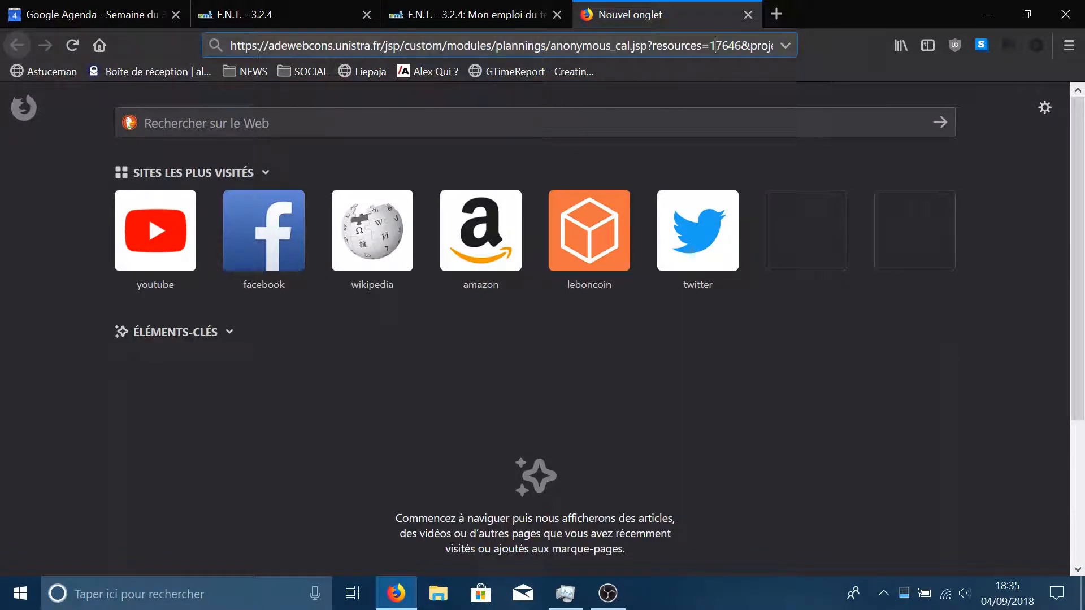
key("Right")
key("Right")
key("Right")
key("Right")
key("Right")
key("Right")
key("Right")
key("Right")
key("Right")
key("Right")
key("Right")
key("Right")
key("Right")
key("Right")
key("Right")
key("Right")
key("Right")
key("Right")
key("Right")
key("Right")
key("Right")
key("Right")
key("Right")
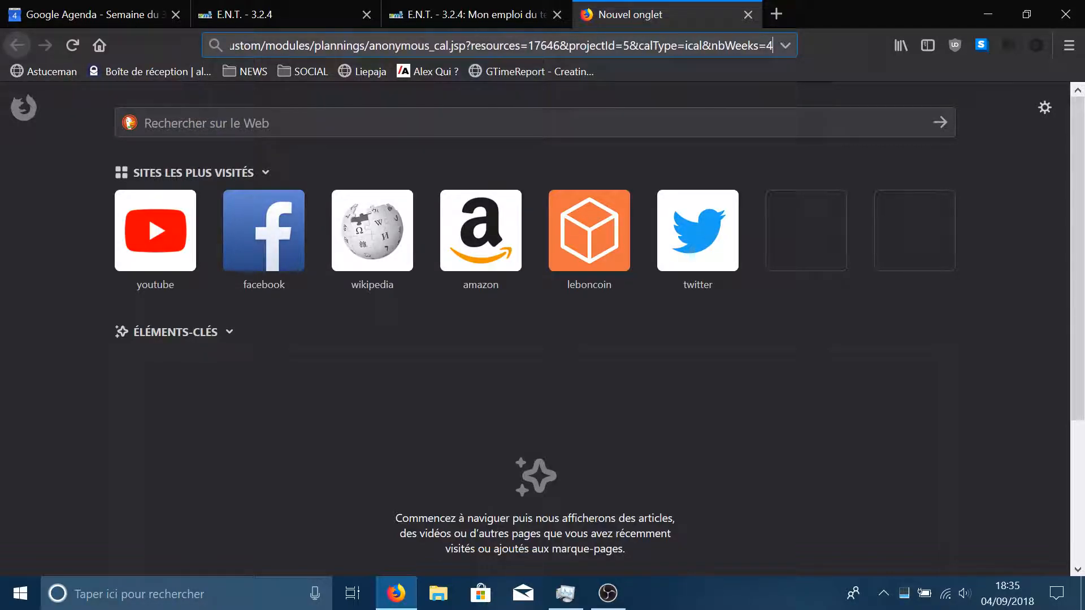
key("BackSpace")
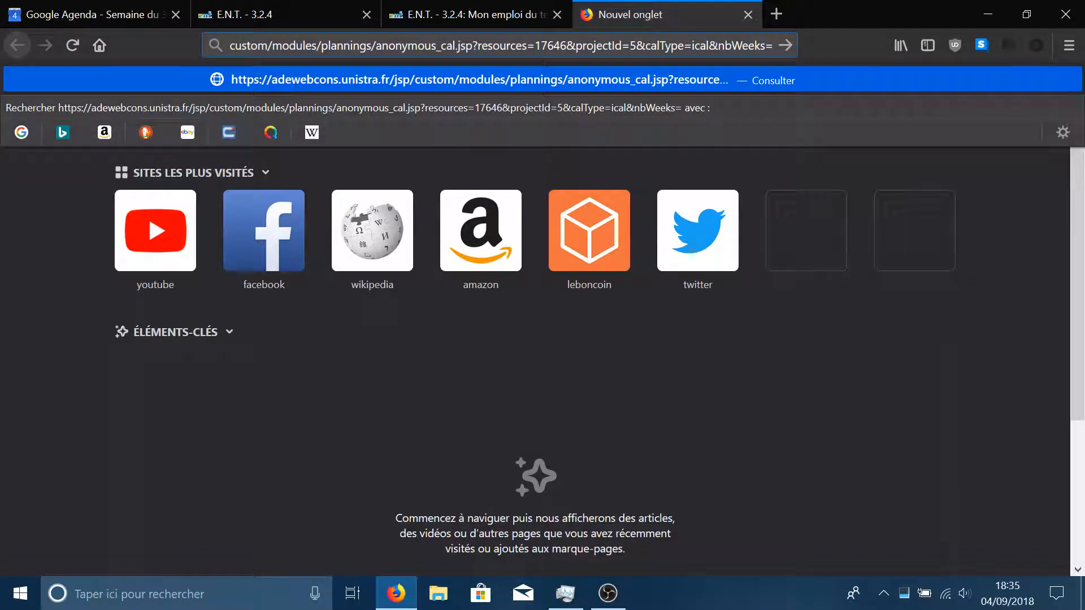
- Check the export period on the timetable page, set nbWeeks to 34 in the pasted URL and copy the whole address
left_click(525, 15)
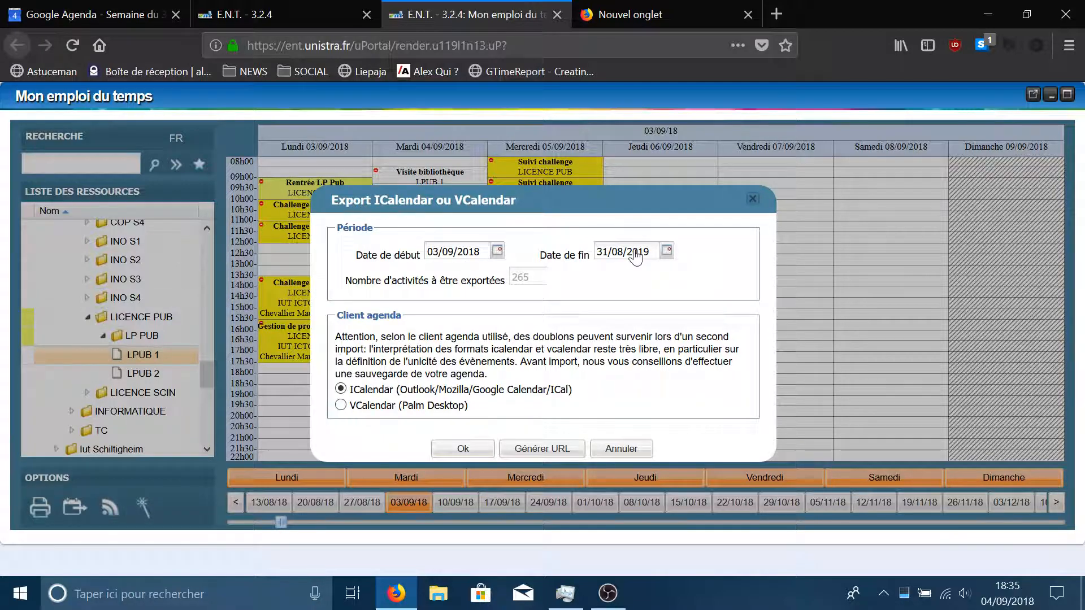
left_click(622, 13)
type("custom/modules/plannings/anonymous_cal.jsp?resources=17646&projectId=5&calType=ical&nbWeeks=")
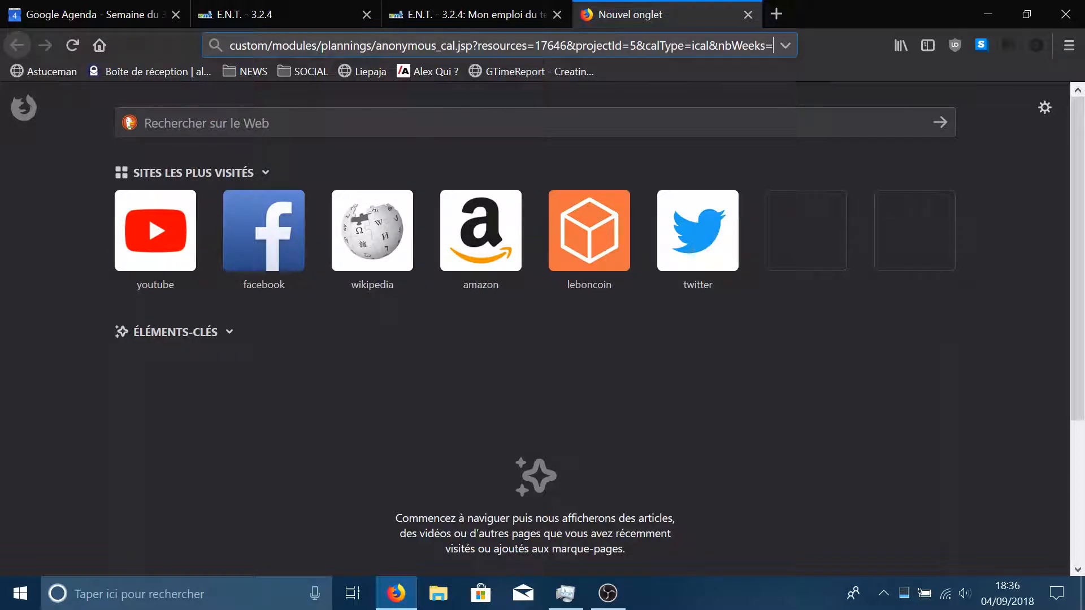
type("34")
key("ctrl+a")
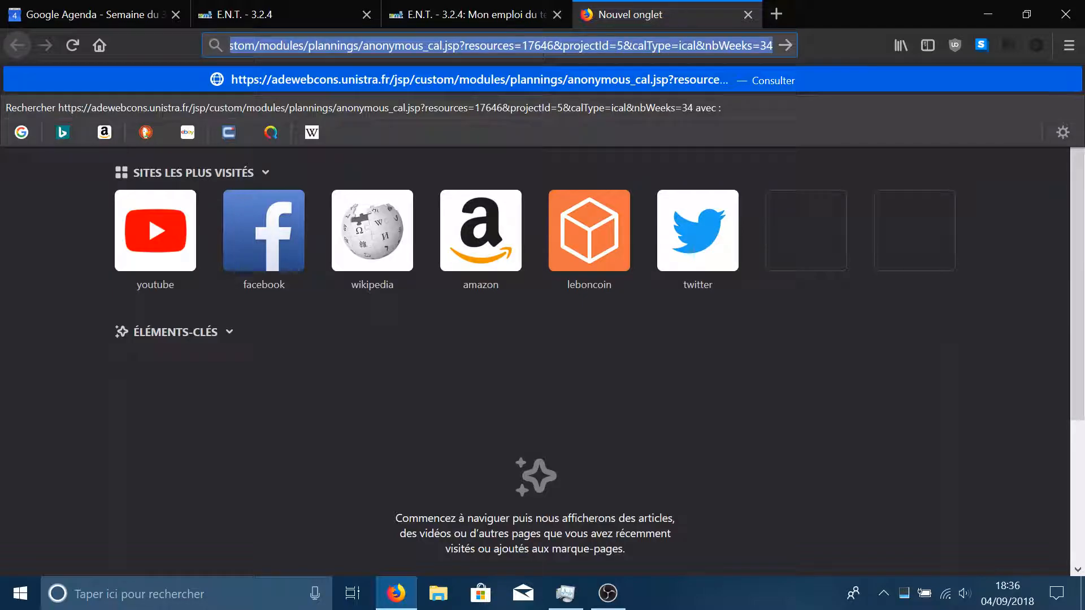
- Switch to Google Agenda, start adding an agenda from a URL and paste the copied timetable address
left_click(283, 6)
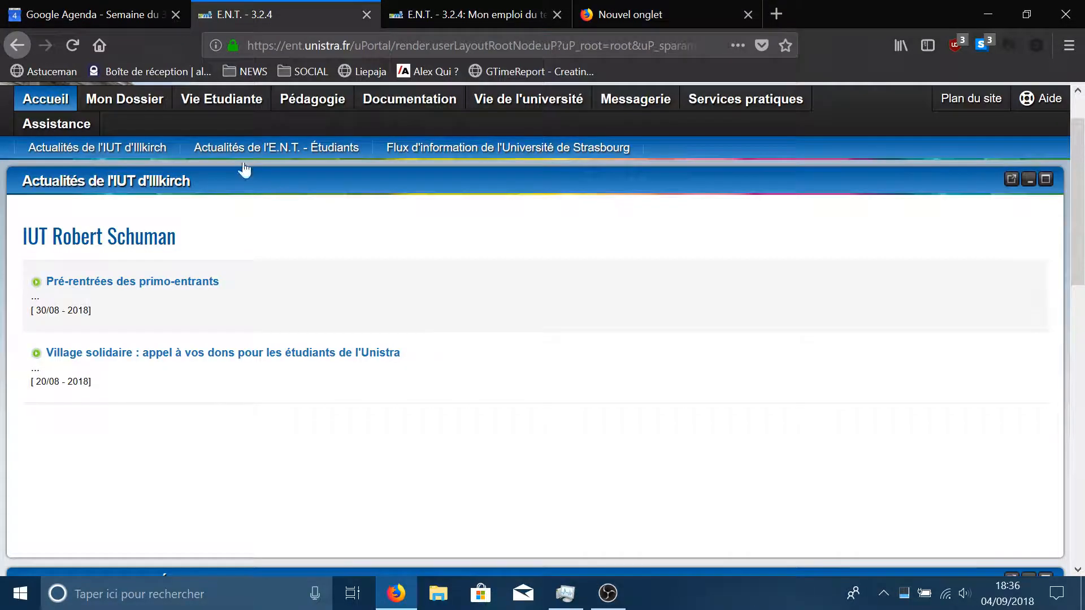
left_click(120, 7)
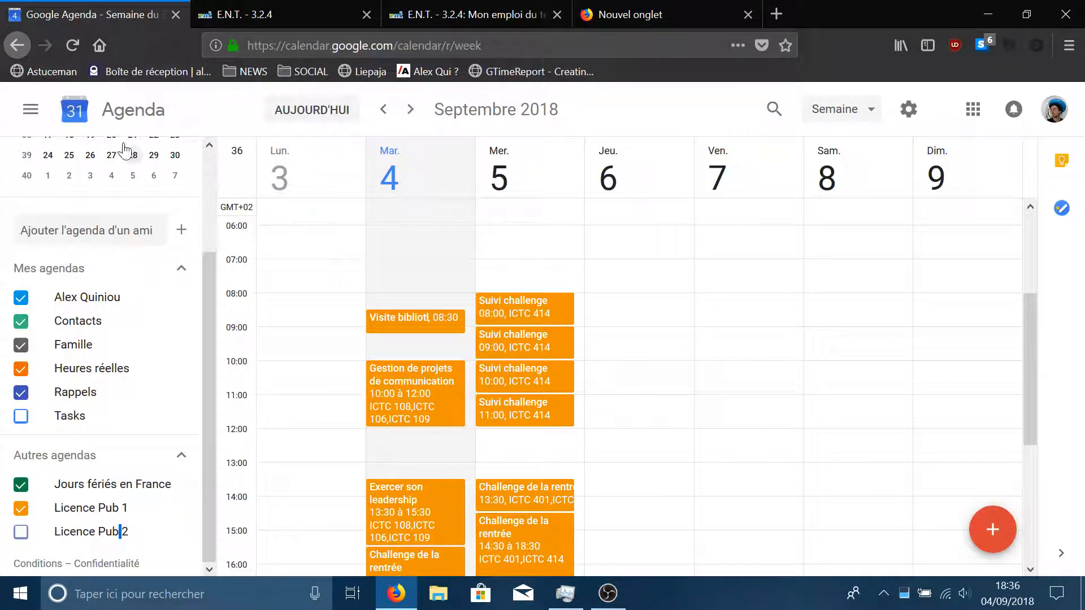
left_click(182, 230)
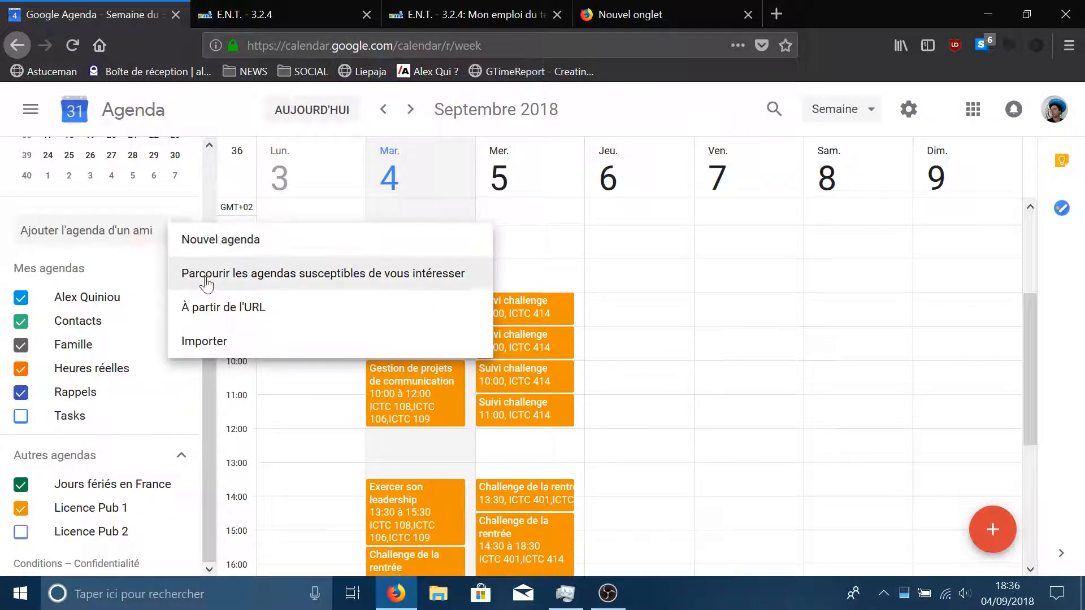
left_click(209, 320)
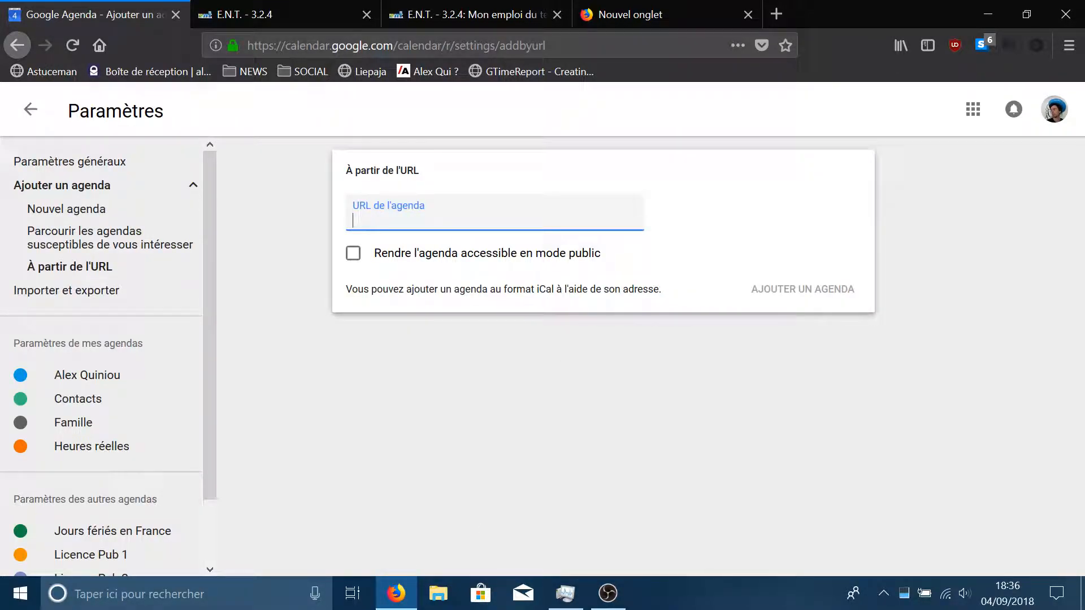
key("ctrl+v")
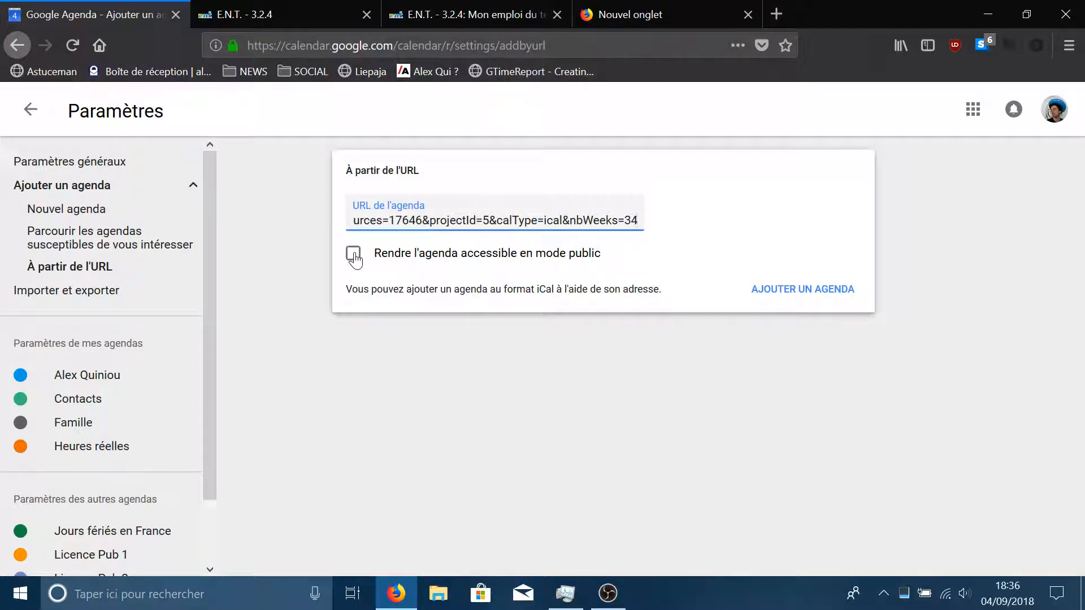
- Make the new agenda publicly accessible and add it to Google Agenda
left_click(354, 257)
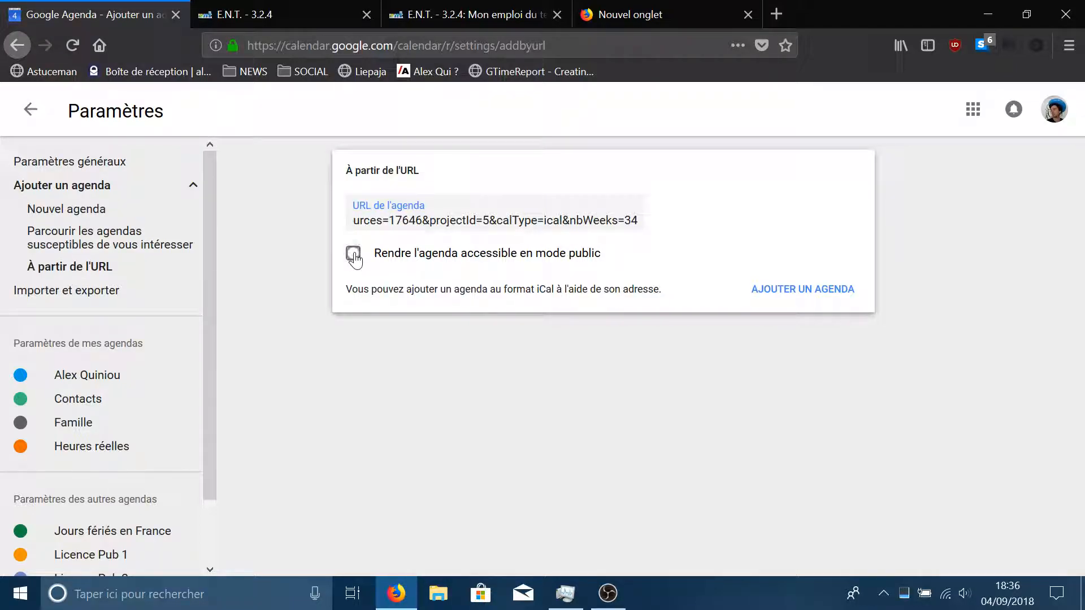
left_click(611, 221)
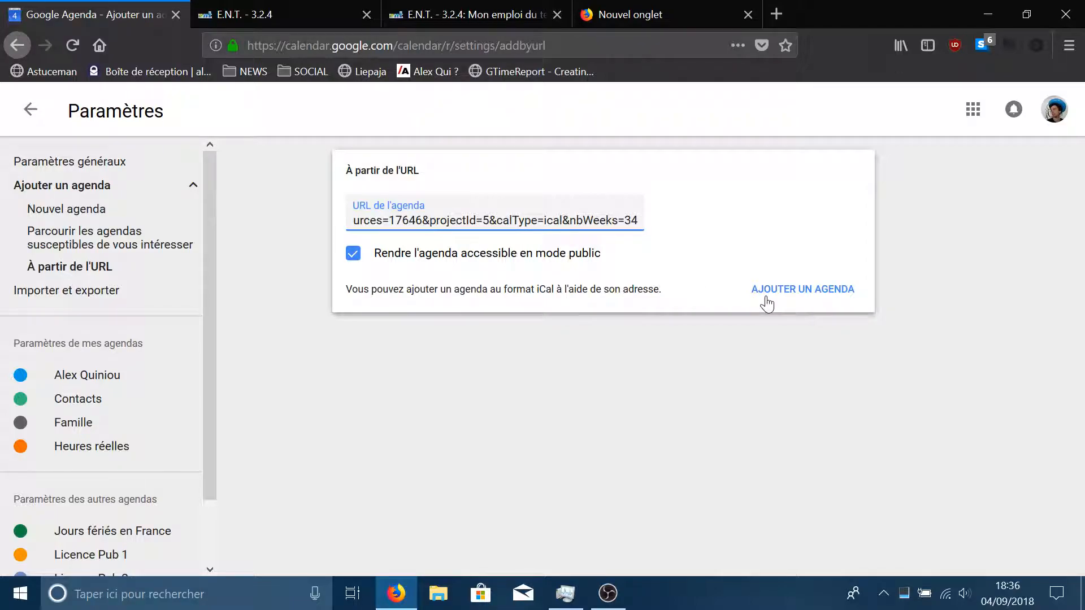
left_click(783, 286)
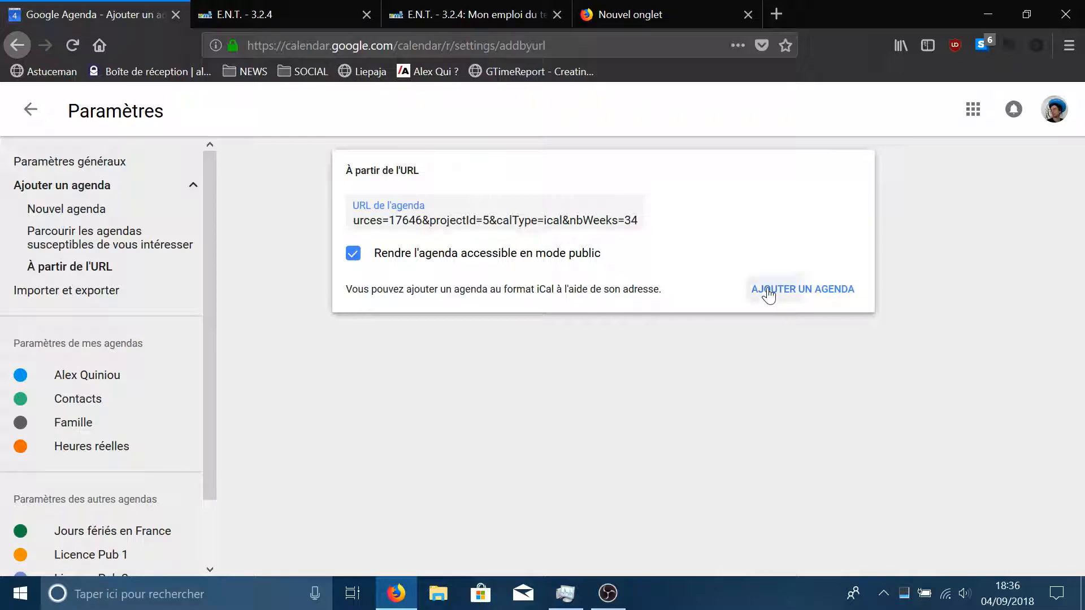
mouse_move(589, 609)
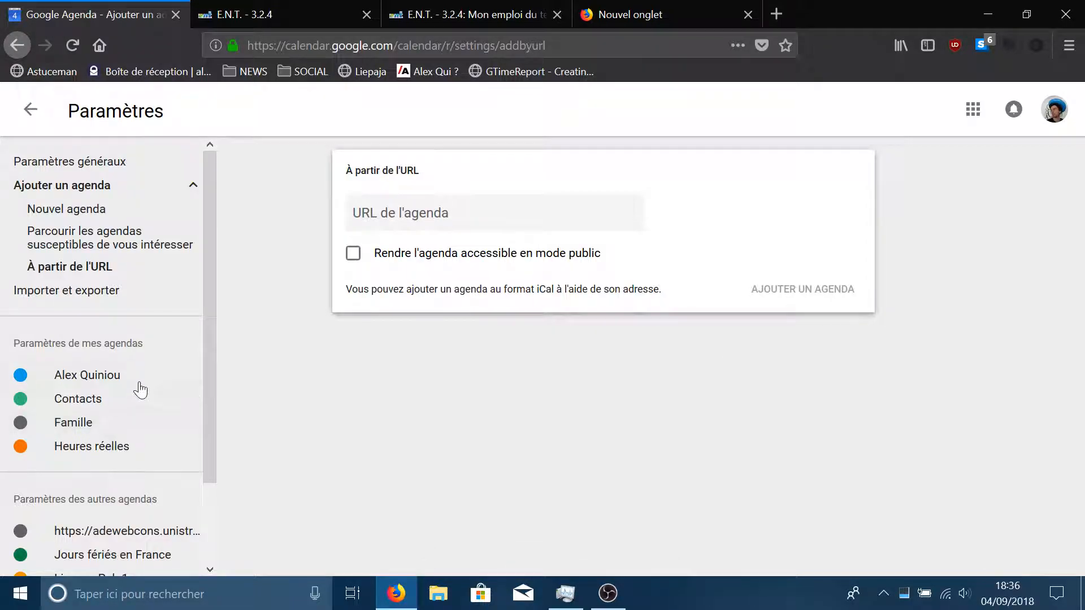
- Return to the week view and examine the imported timetable's events in the current and following weeks
scroll(138, 387, "down", 2)
scroll(104, 441, "up", 2)
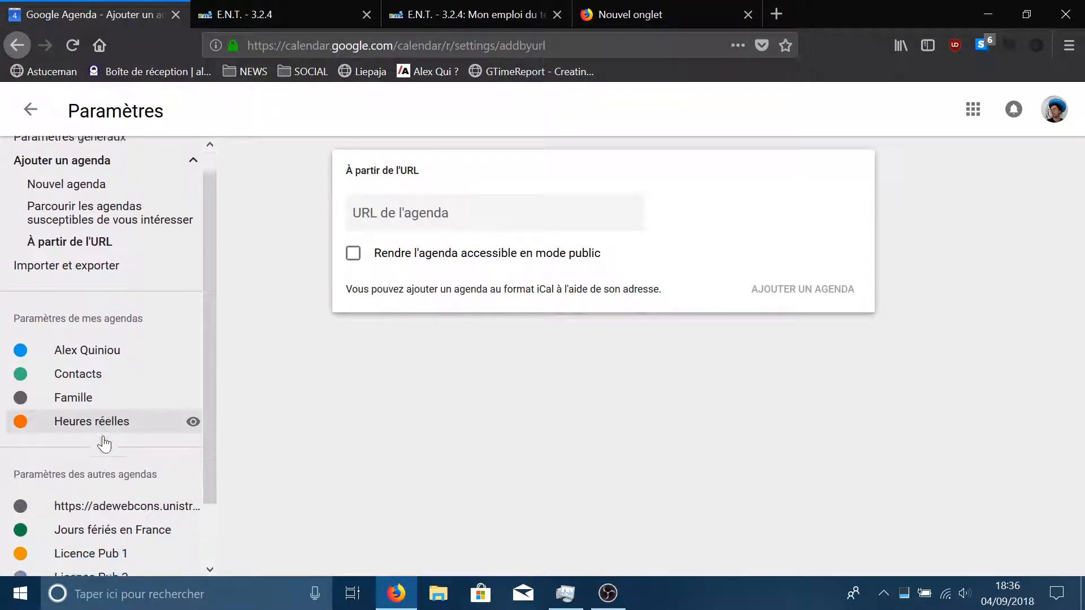
scroll(104, 443, "down", 2)
left_click(31, 109)
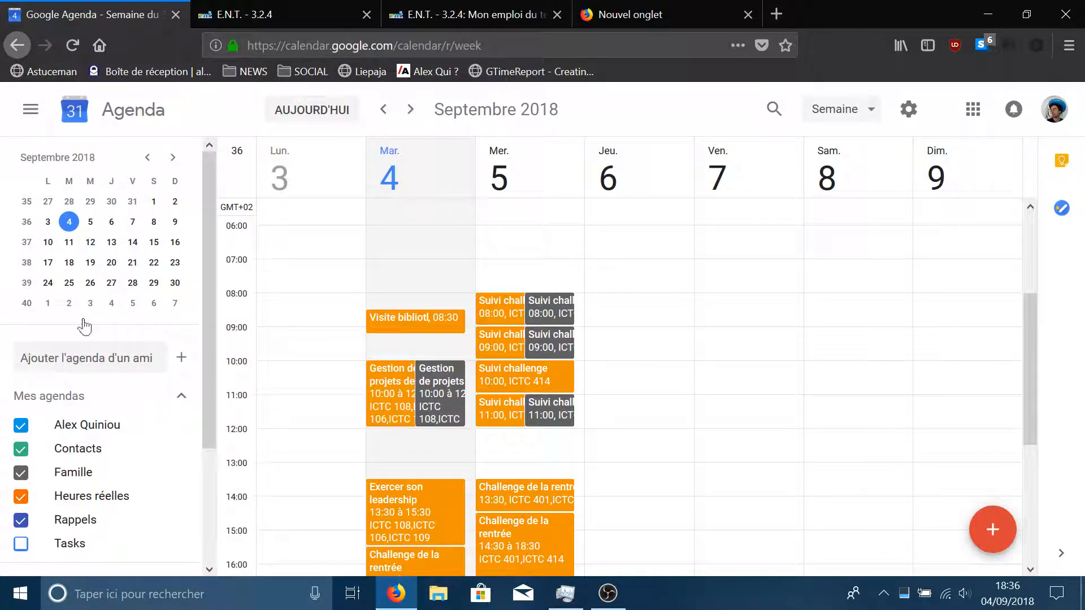
scroll(431, 359, "down", 3)
scroll(477, 375, "up", 4)
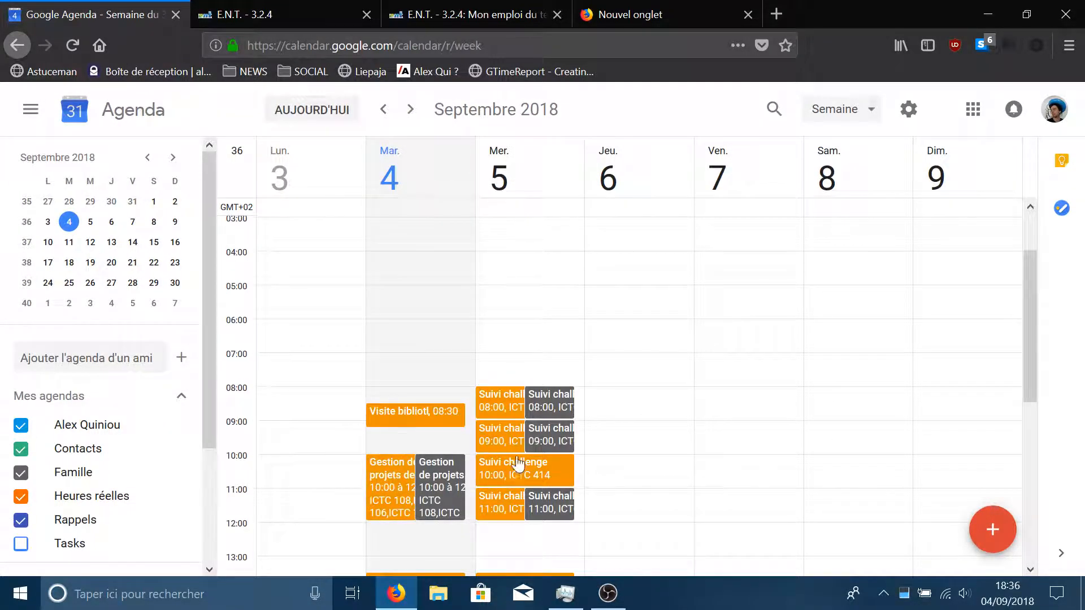
scroll(498, 443, "down", 3)
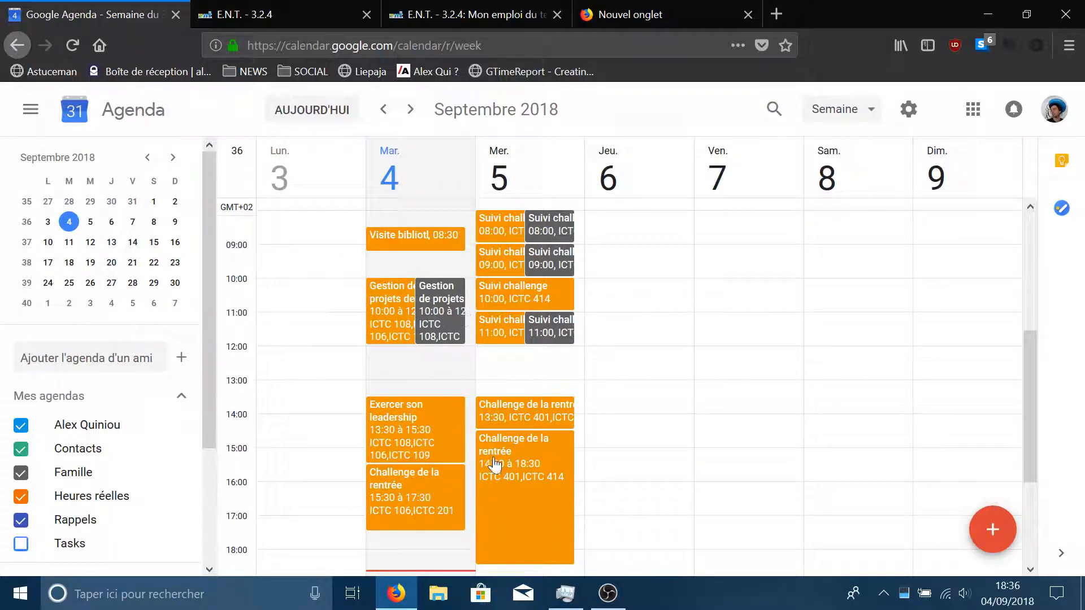
scroll(564, 364, "down", 3)
scroll(566, 406, "up", 6)
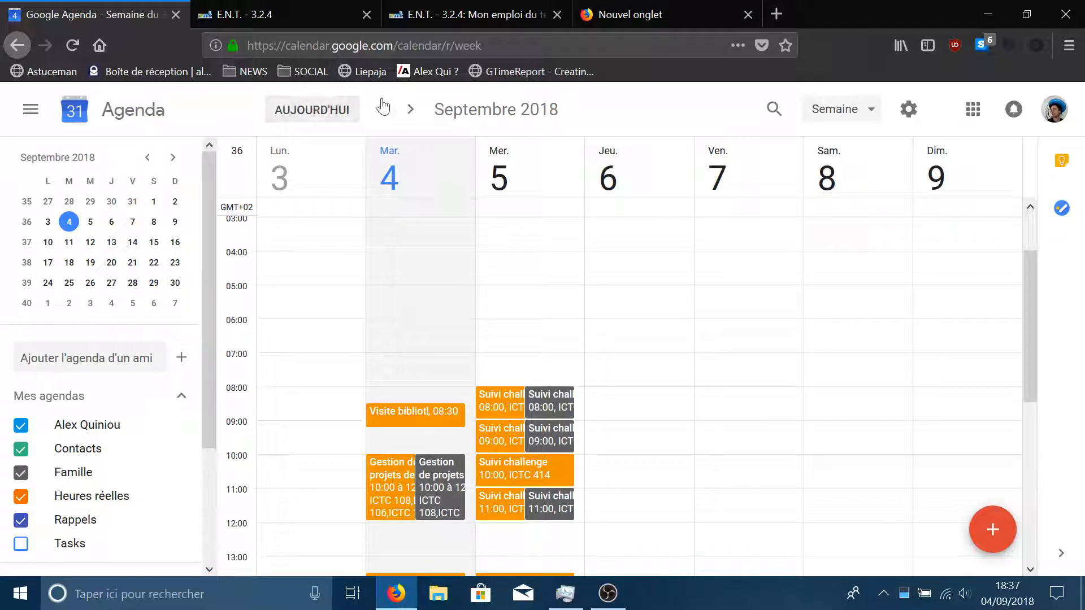
left_click(410, 109)
scroll(418, 314, "down", 4)
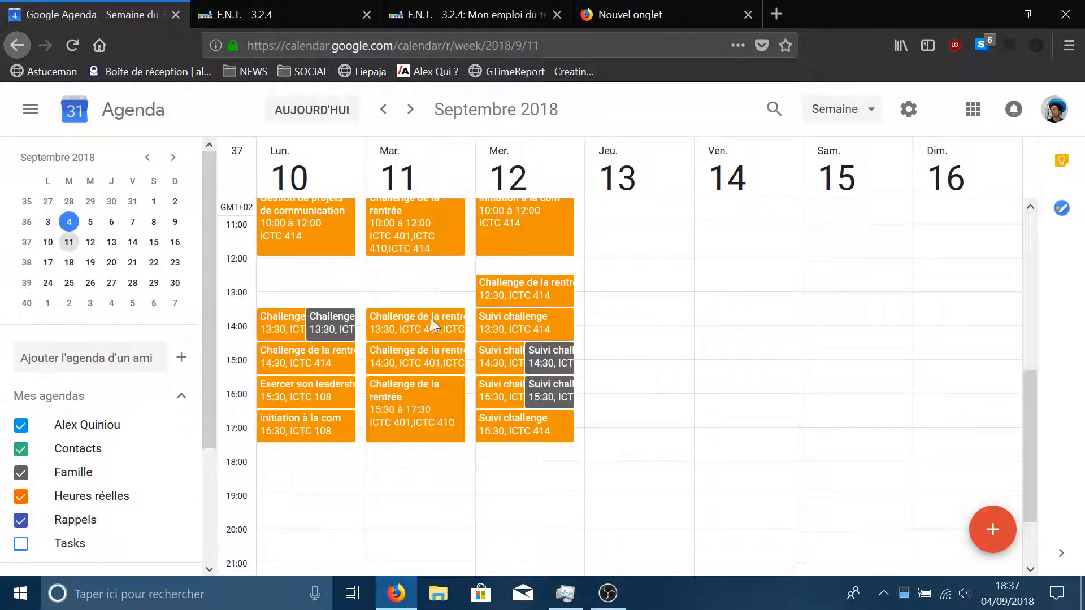
scroll(452, 305, "up", 3)
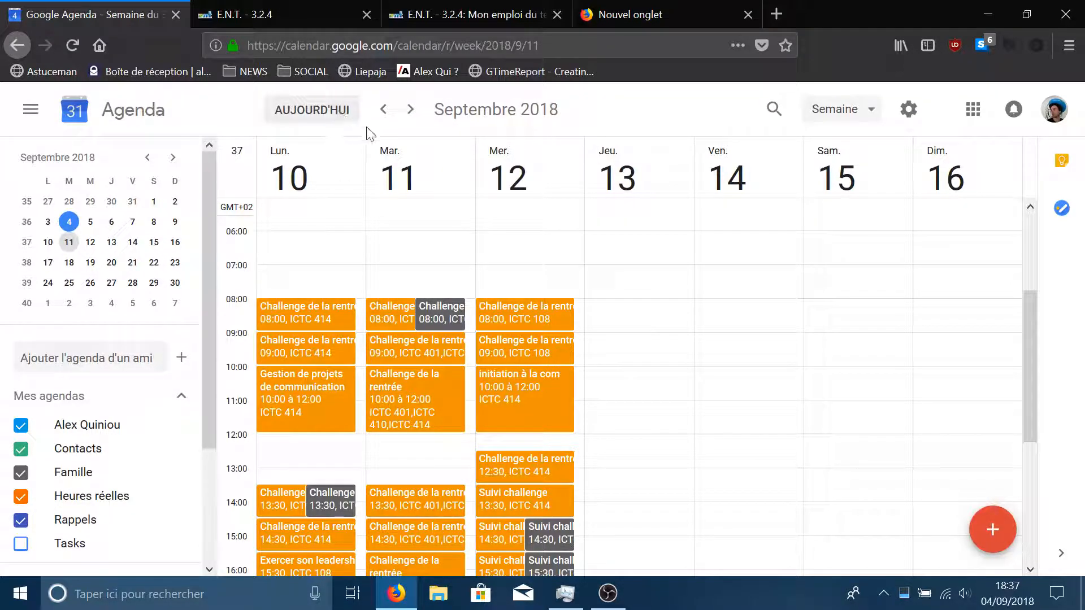
left_click(383, 109)
- Open the settings of the newly imported agenda and rename it Test
scroll(113, 467, "down", 3)
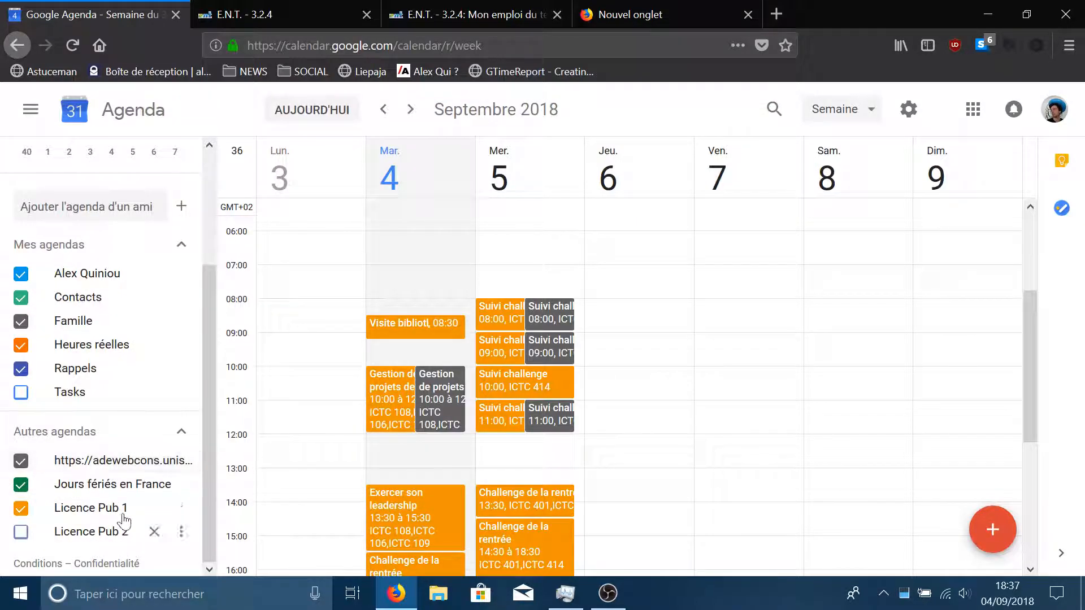
left_click(182, 461)
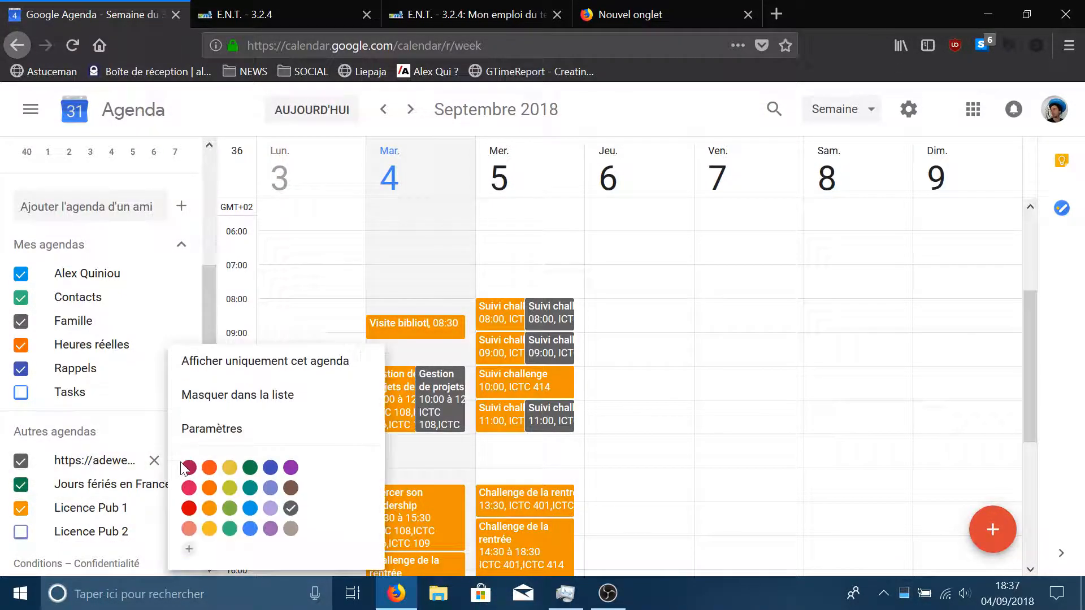
left_click(215, 431)
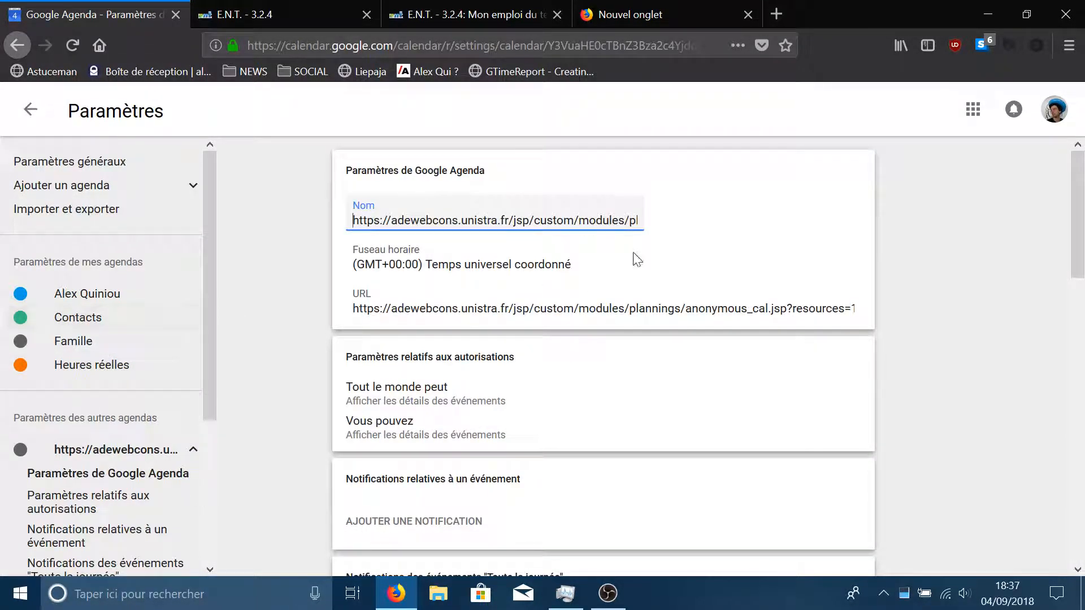
triple_click(523, 220)
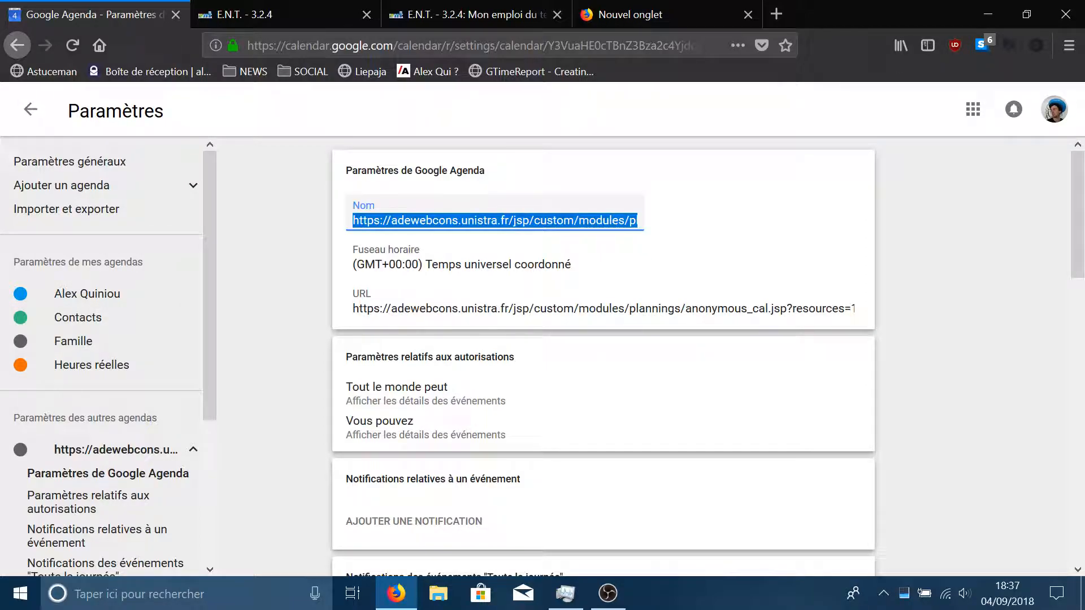
type("Tet")
type("s")
key("BackSpace")
key("BackSpace")
type("st")
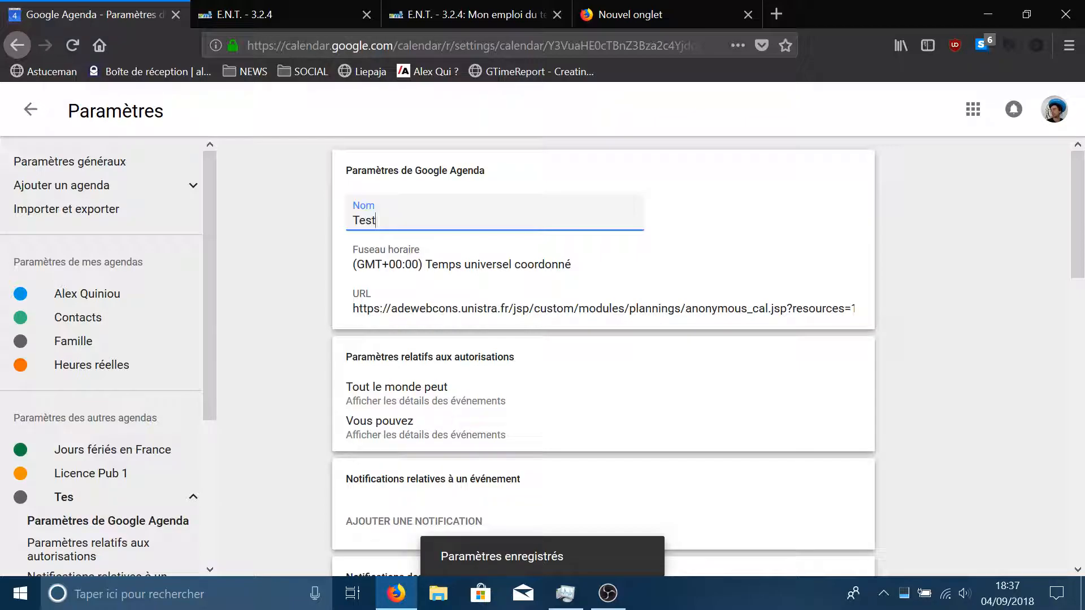
- Review the Test agenda's permissions and notification settings, including the options for new events
scroll(526, 315, "down", 5)
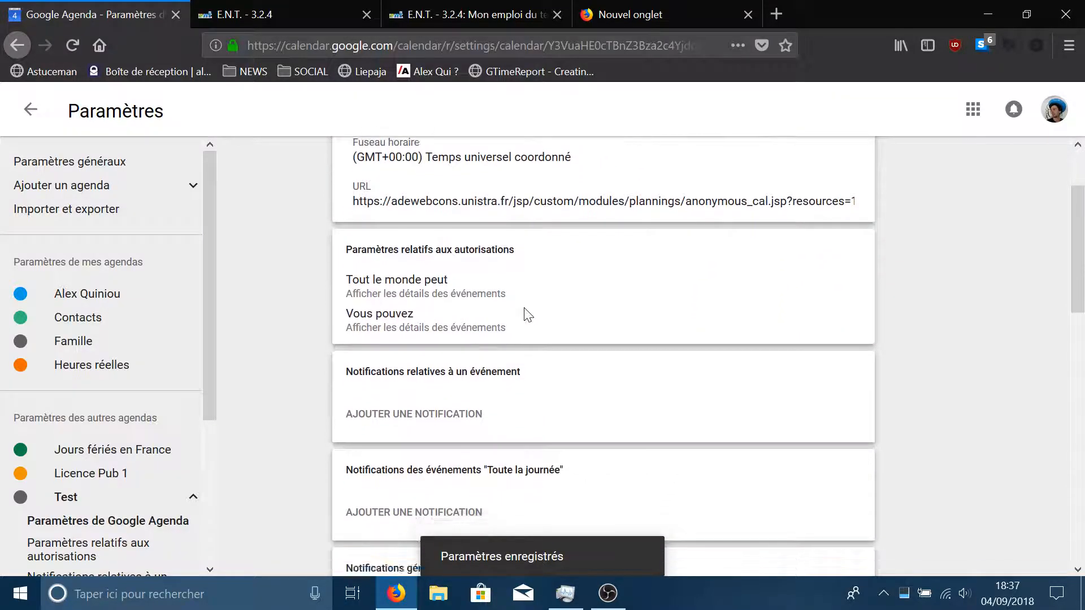
scroll(480, 189, "up", 1)
scroll(466, 327, "down", 1)
scroll(467, 326, "down", 3)
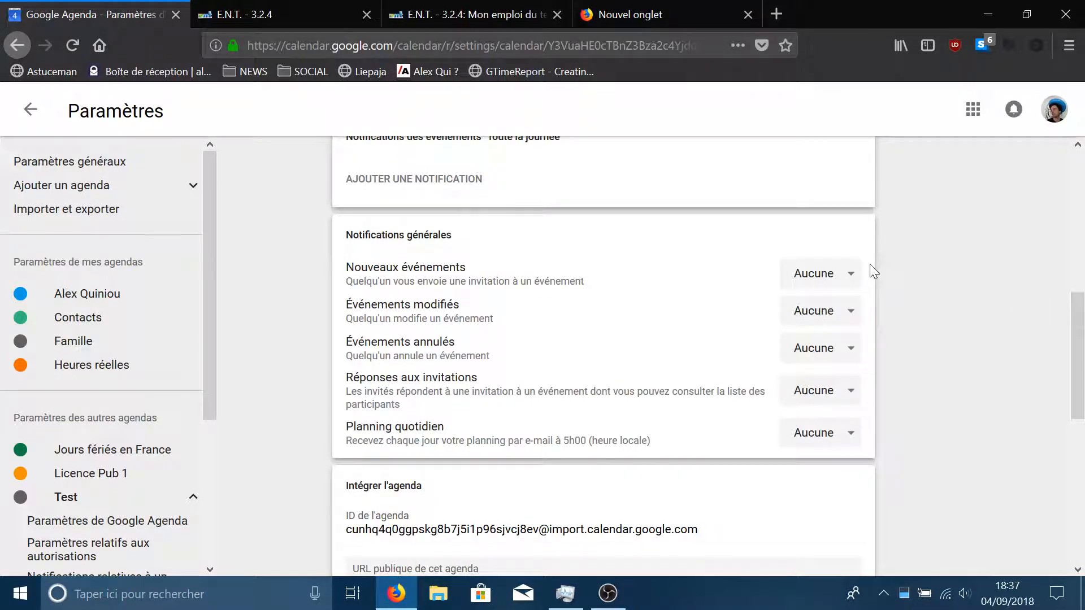
left_click(801, 280)
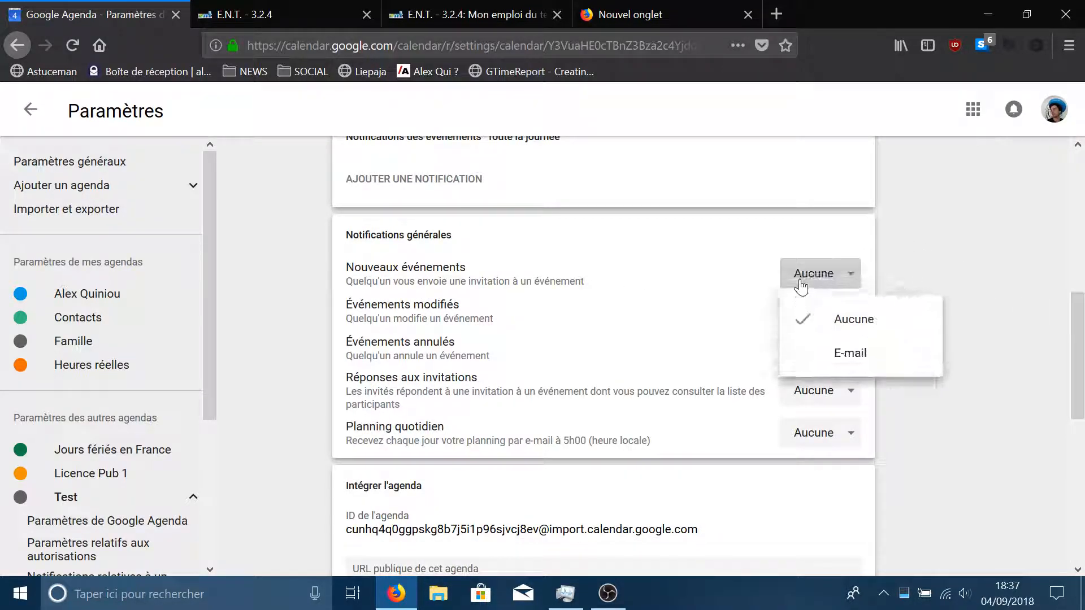
left_click(491, 280)
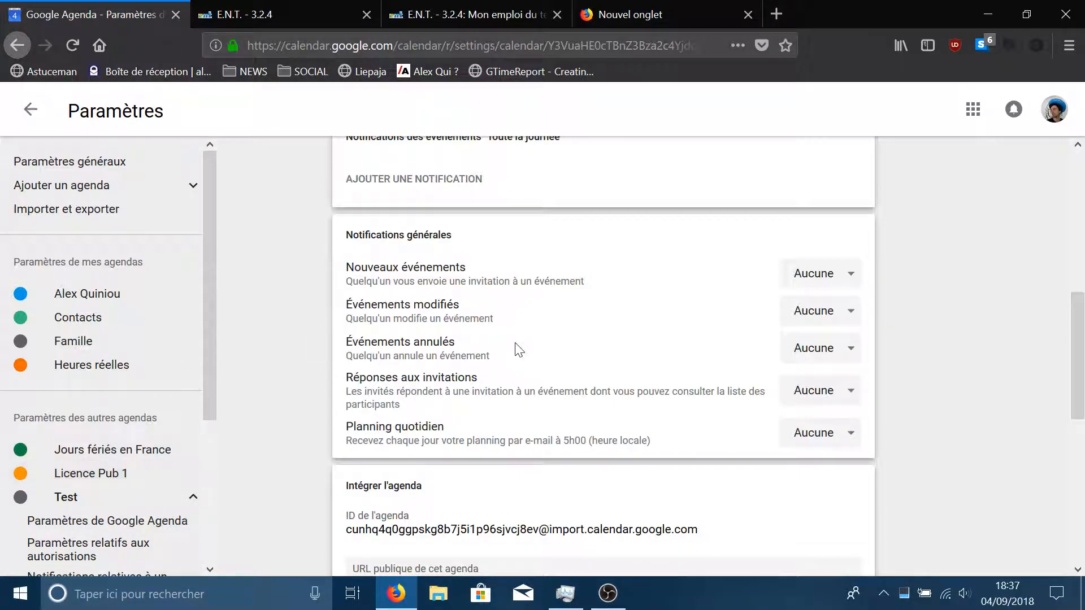
- Examine the Test agenda's integration code and public URL, and return to the week view to check its events
scroll(516, 425, "down", 8)
left_click(482, 221)
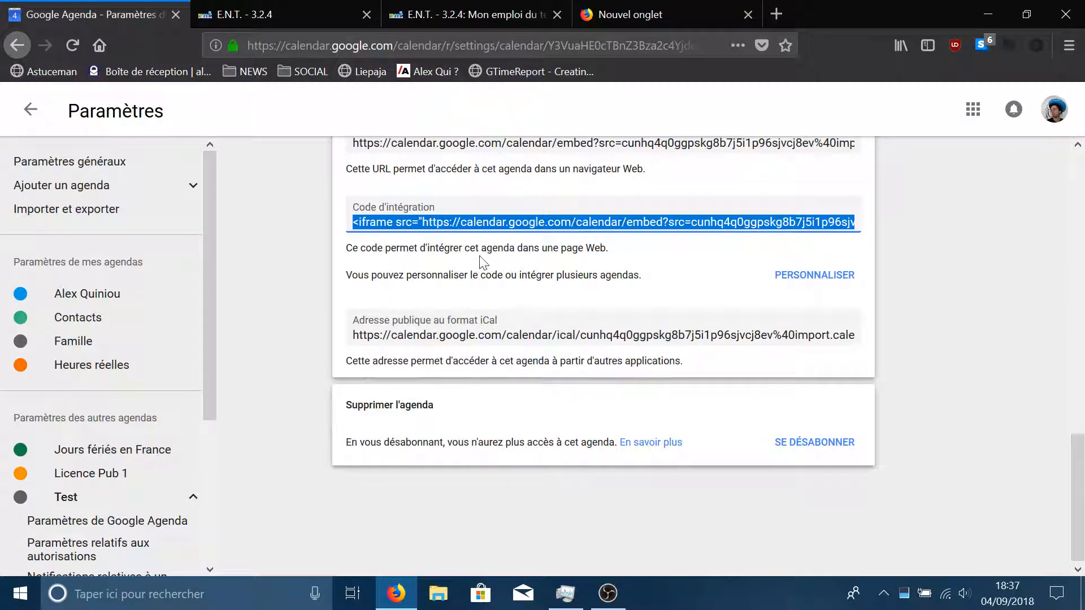
scroll(482, 261, "up", 2)
left_click(481, 230)
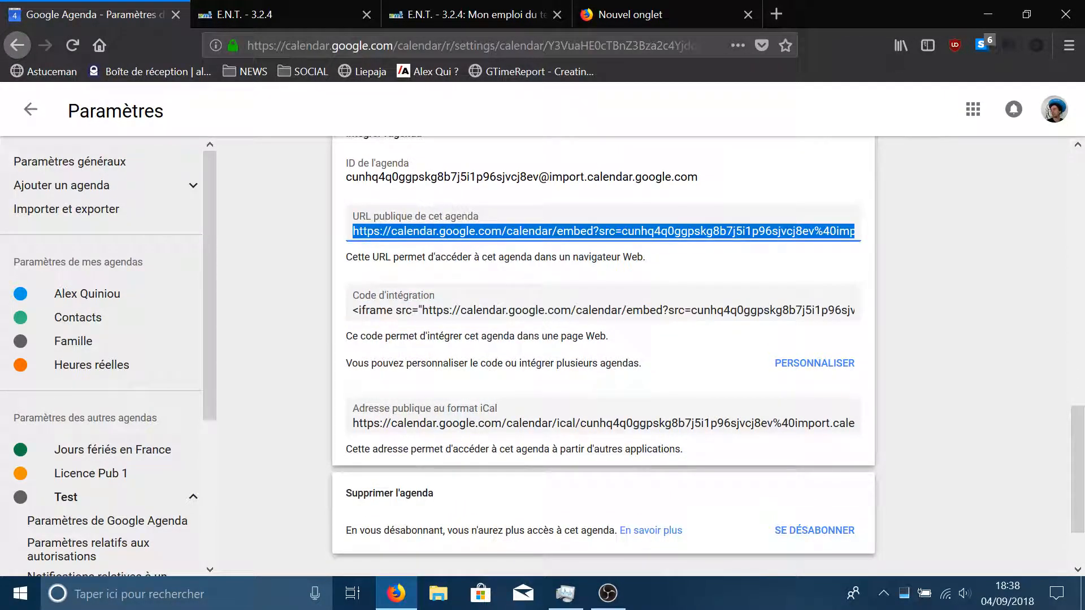
scroll(472, 243, "up", 2)
scroll(472, 243, "down", 2)
scroll(359, 382, "down", 2)
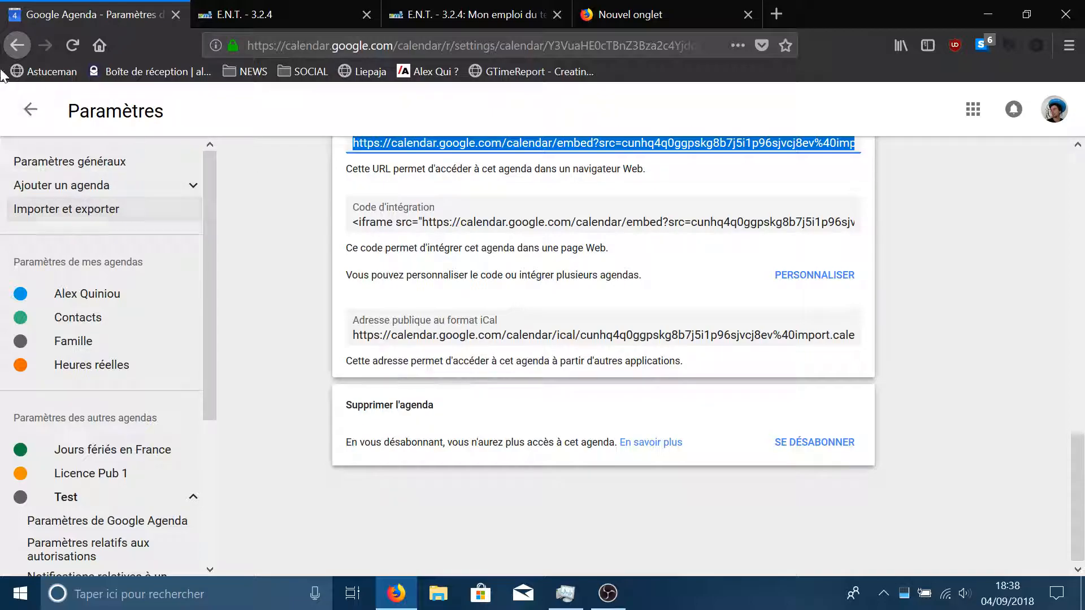
left_click(30, 109)
scroll(176, 334, "down", 3)
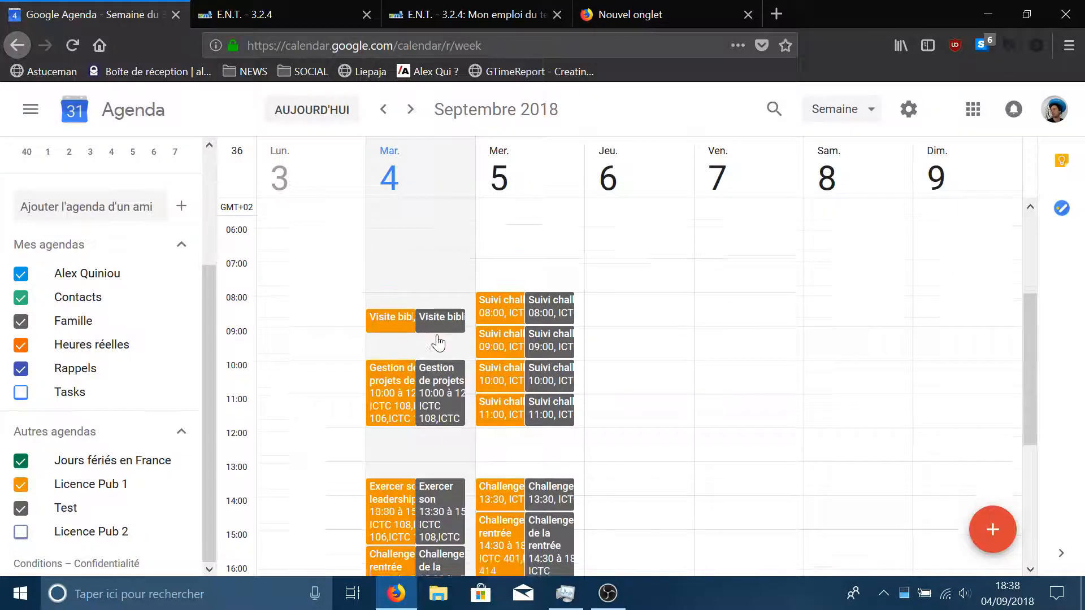
- Remove the Test agenda from the other agendas and check the remaining timetable events in the current week
scroll(436, 345, "down", 3)
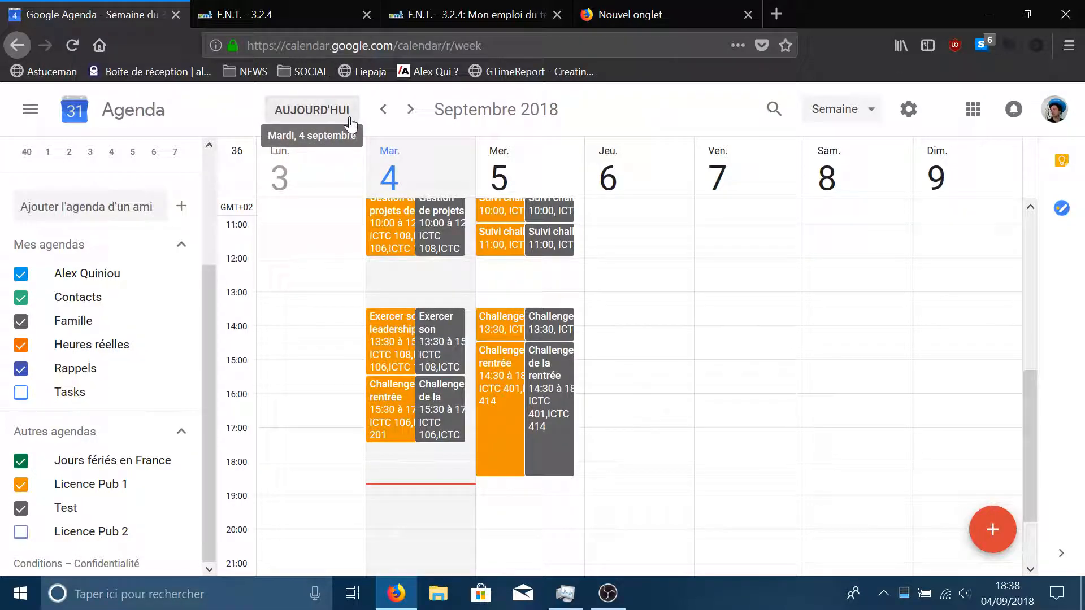
mouse_move(122, 512)
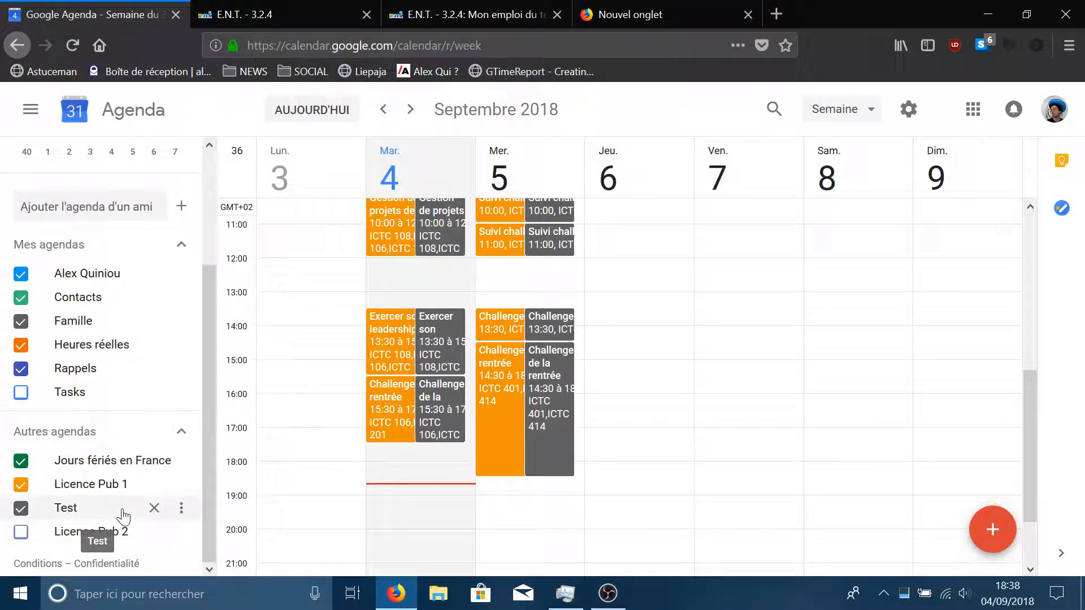
left_click(154, 509)
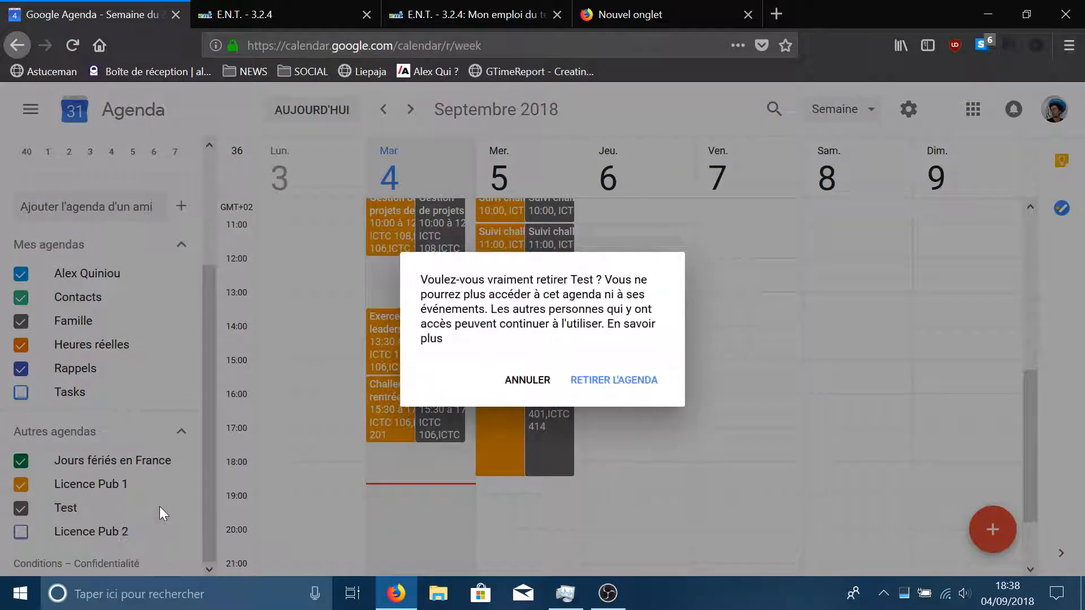
left_click(637, 388)
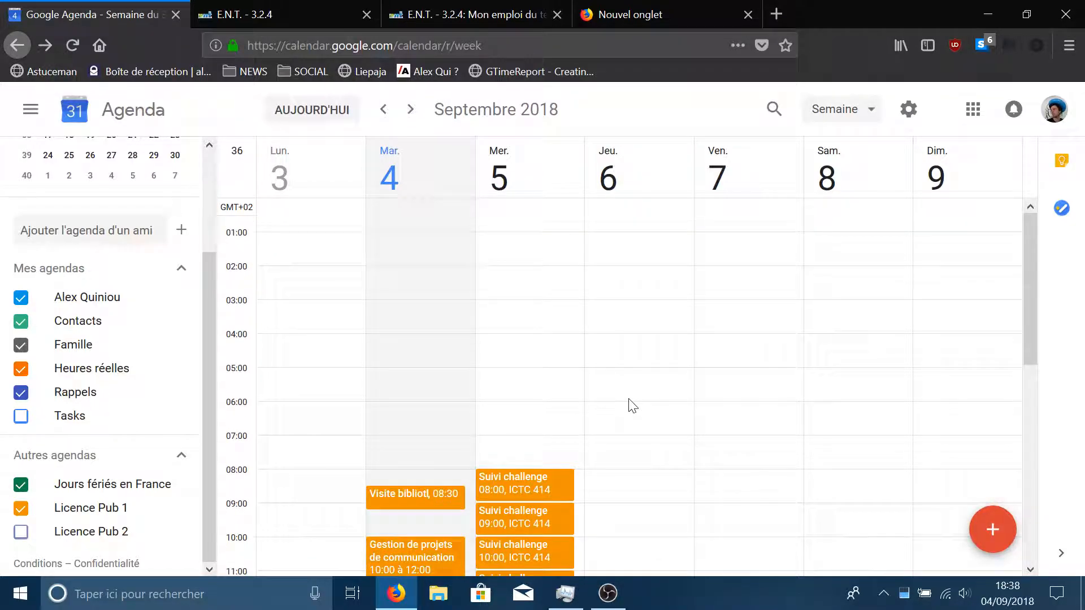
scroll(633, 406, "down", 3)
scroll(633, 406, "down", 5)
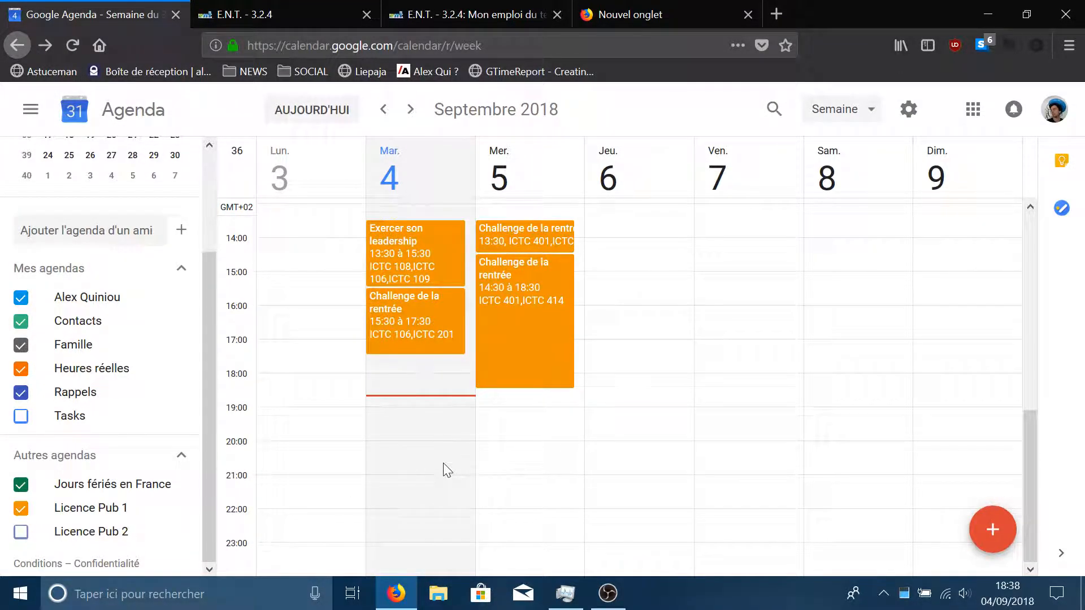
scroll(446, 463, "up", 3)
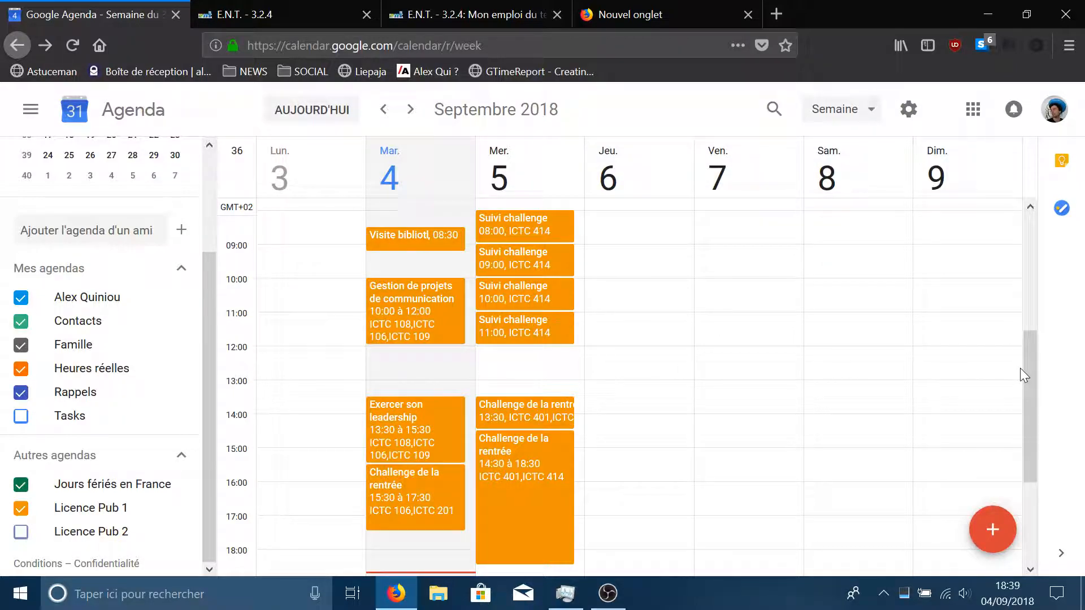
left_click_drag(1028, 376, 1029, 338)
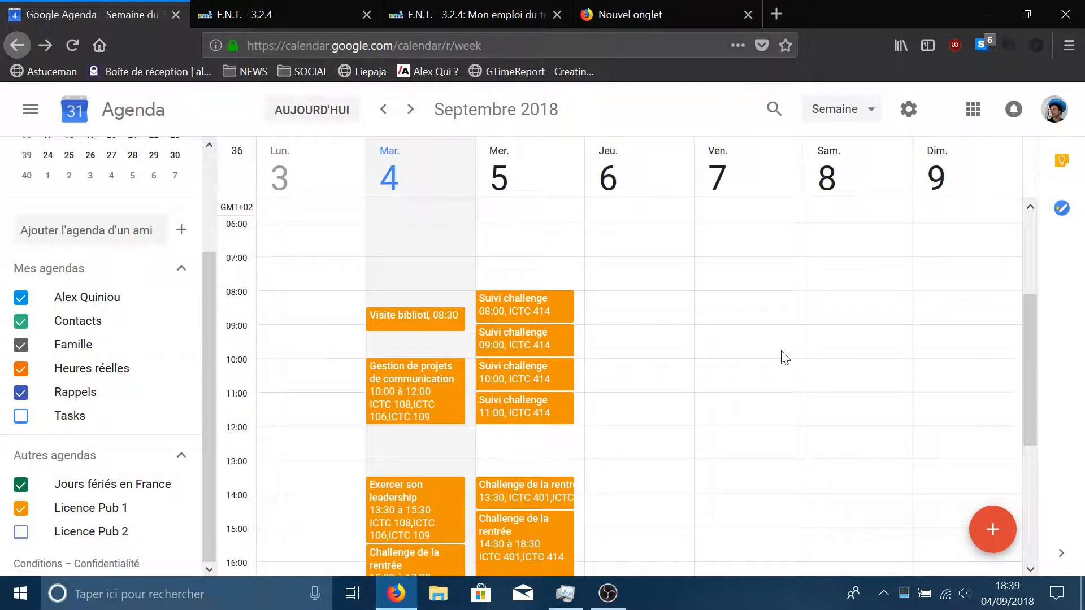